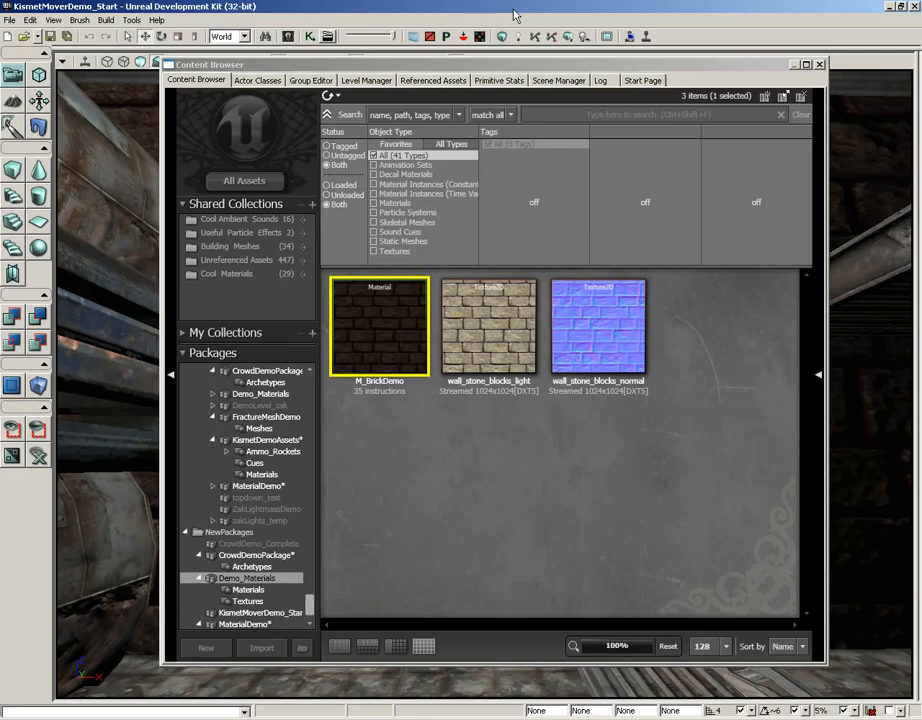
Open the M_BrickDemo material for editing and connect the brick colour Texture Sample's red channel to the material's Specular input
double_click(379, 337)
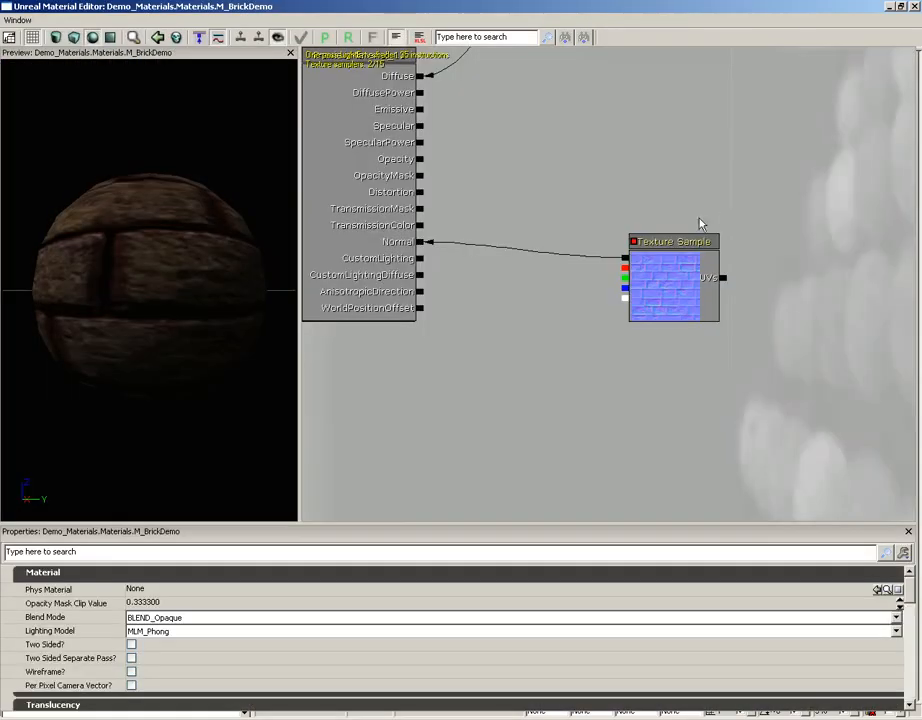
drag(700, 222, 611, 401)
scroll(600, 390, down, 1)
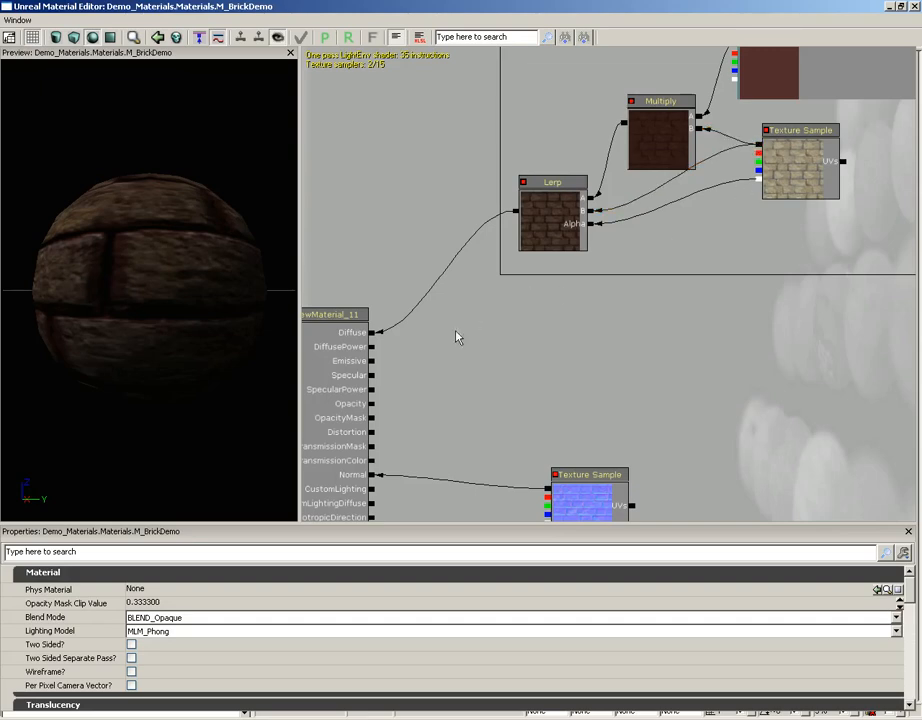
drag(451, 358, 492, 317)
scroll(487, 330, up, 1)
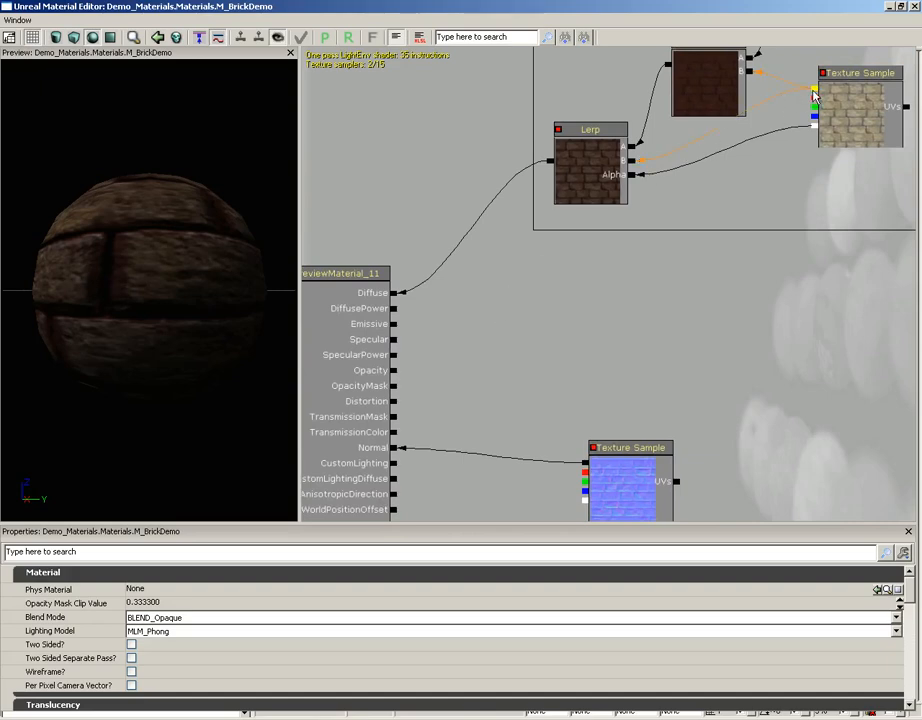
drag(815, 95, 396, 340)
mouse_move(150, 285)
mouse_down()
mouse_move(220, 327)
mouse_move(249, 302)
mouse_move(134, 274)
mouse_up()
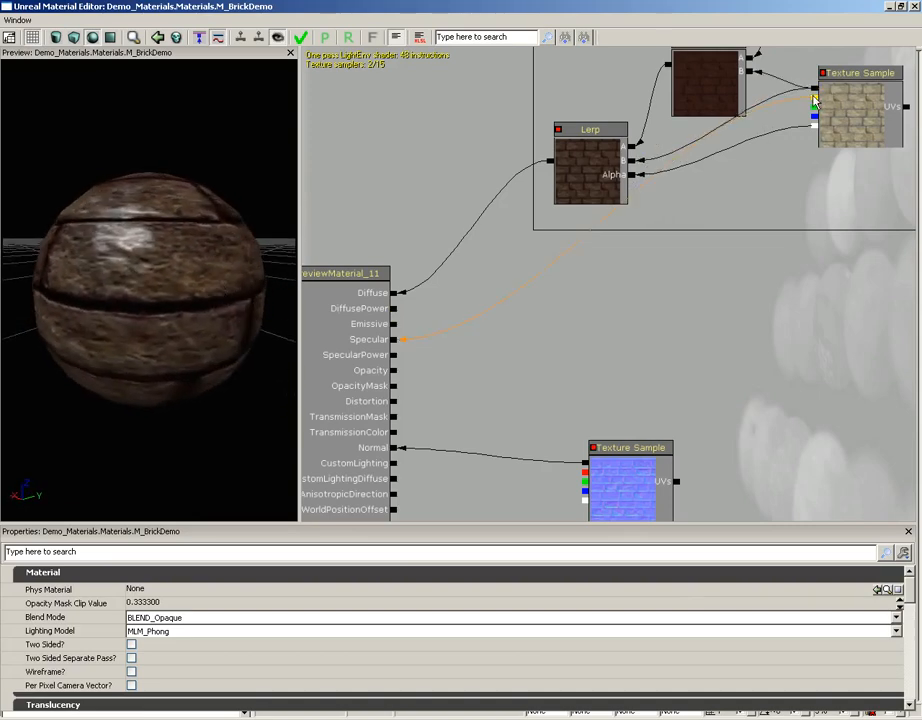
drag(196, 249, 184, 217)
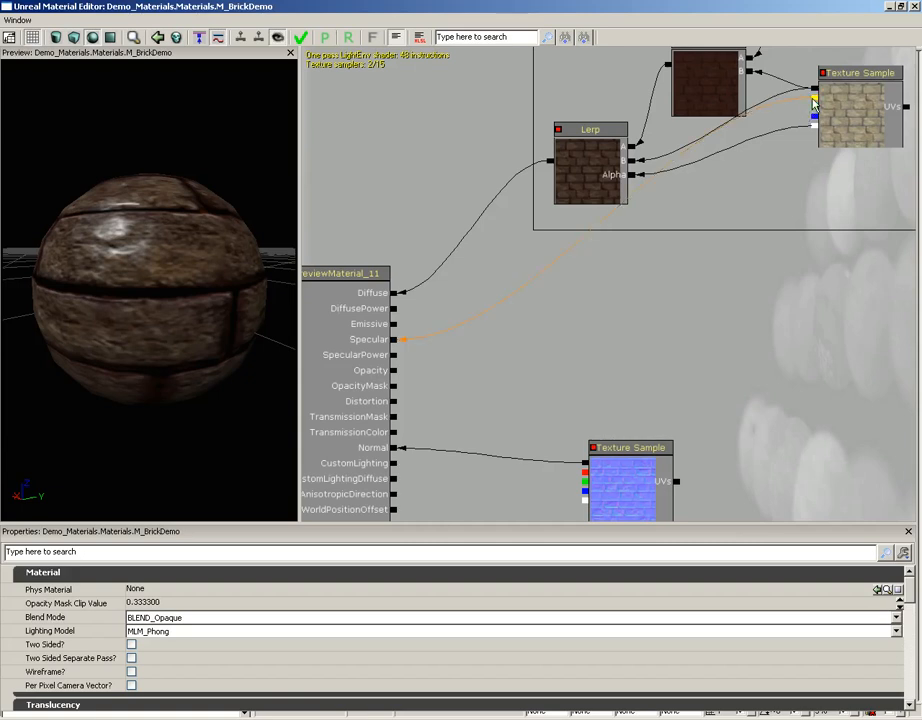
Preview the brick texture's red channel as Diffuse, and reconnect the Lerp output to Diffuse after checking the preview sphere
drag(815, 103, 395, 297)
drag(200, 268, 299, 271)
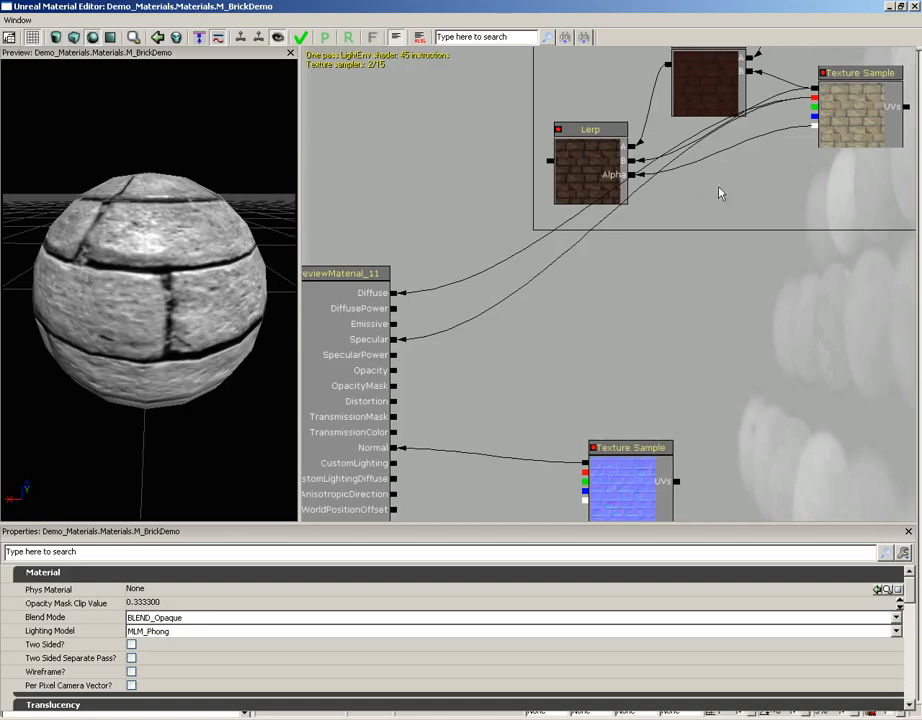
drag(549, 165, 392, 293)
mouse_move(228, 302)
mouse_down()
mouse_move(5, 243)
mouse_move(165, 233)
mouse_move(219, 303)
mouse_up()
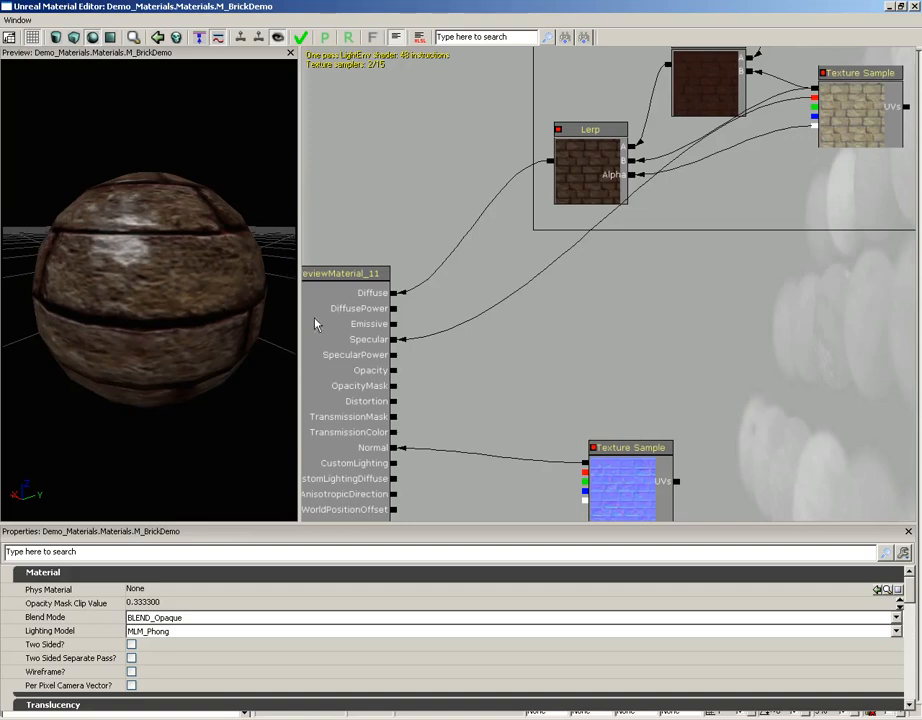
Add a vector parameter beside the material node and name it SpecularColor
right_click(655, 291)
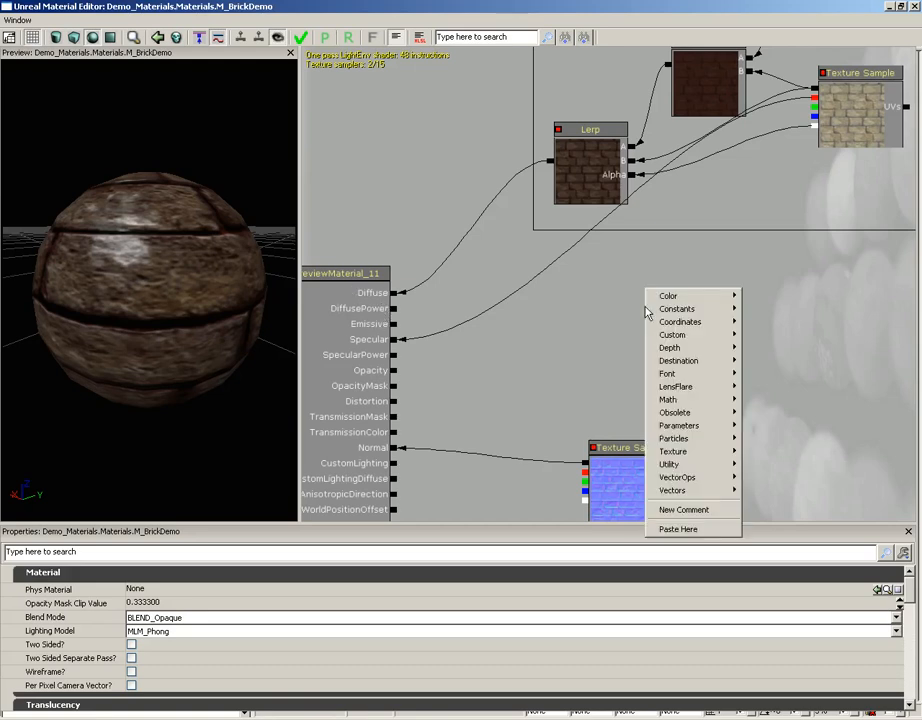
mouse_move(680, 428)
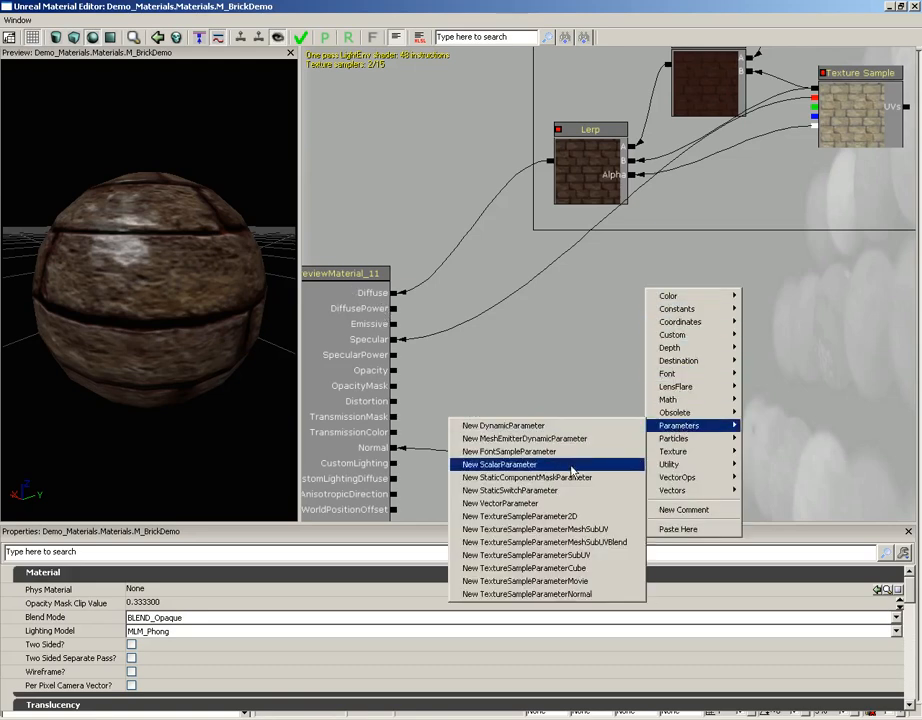
click(520, 516)
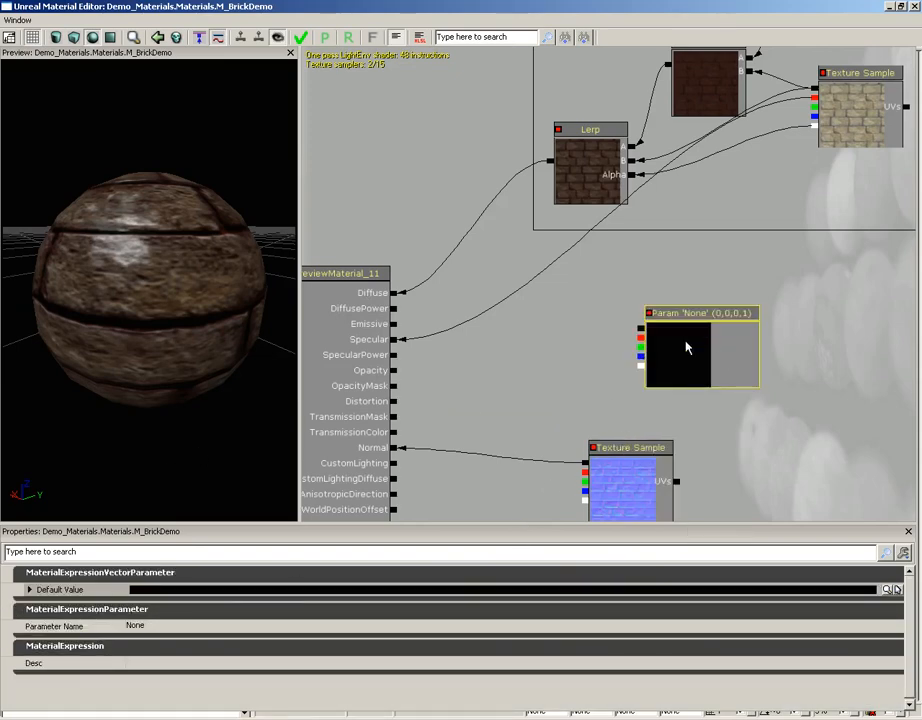
click(399, 633)
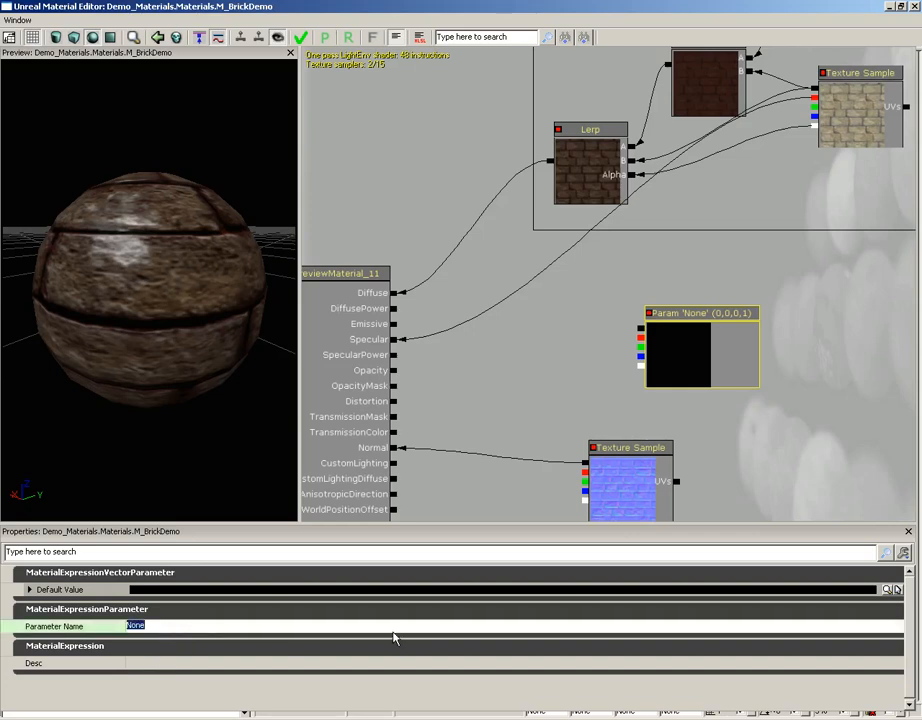
text(SpecularColor)
key(Return)
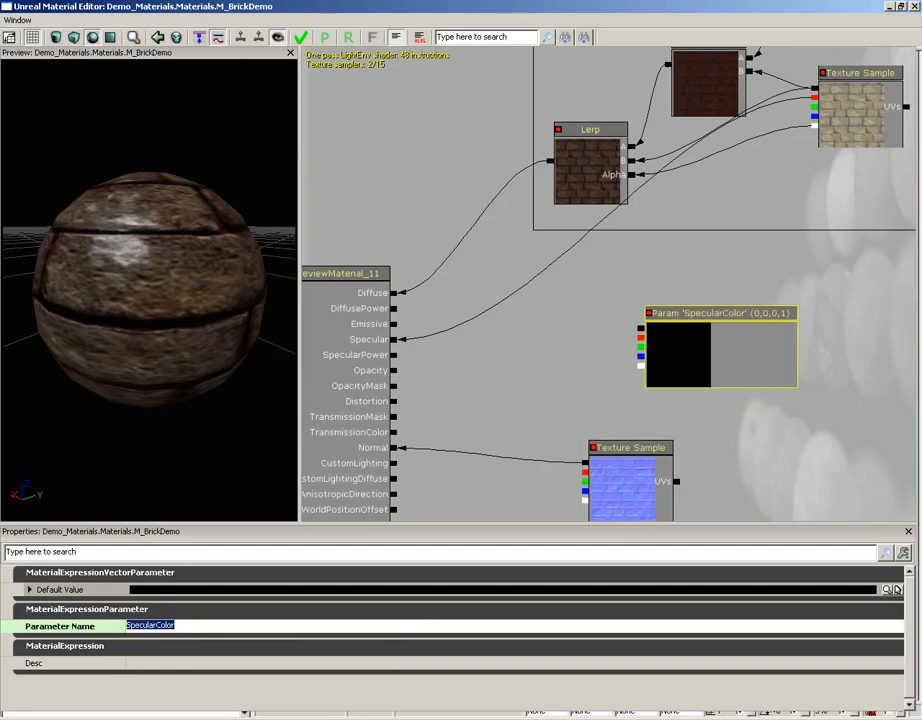
Set SpecularColor's default value to a pale pink of red 215, green 196, blue 196, and inspect the preview sphere
click(896, 590)
drag(211, 163, 172, 158)
drag(315, 86, 316, 77)
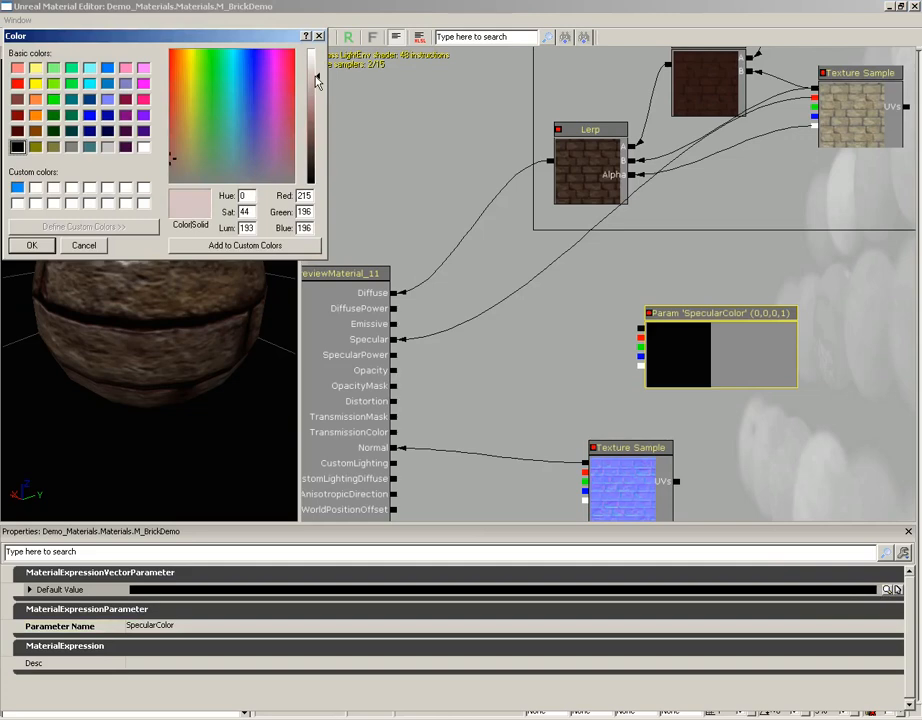
click(33, 247)
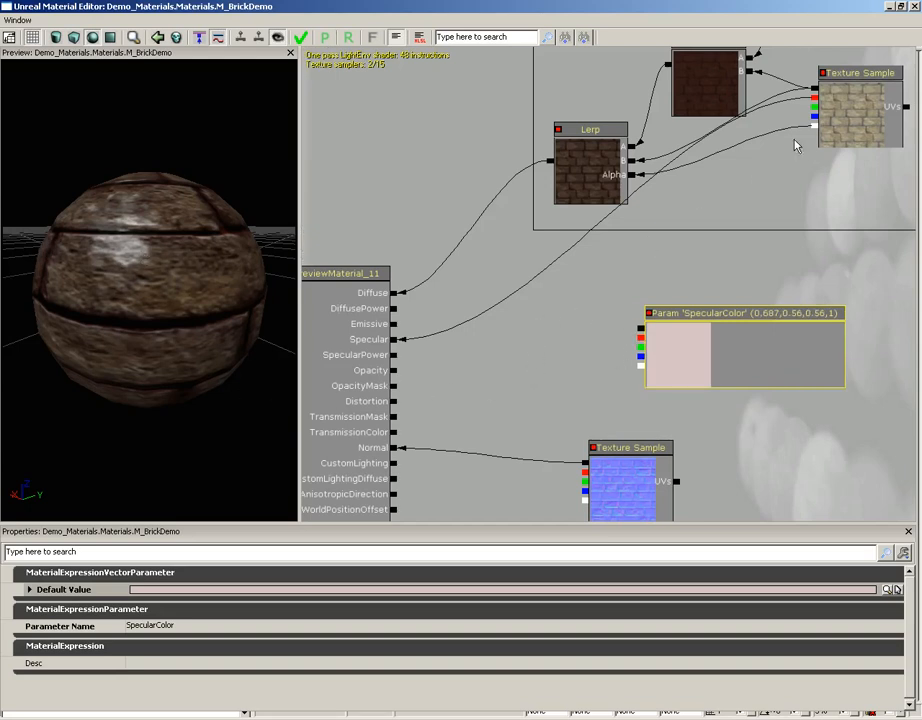
drag(190, 292, 237, 263)
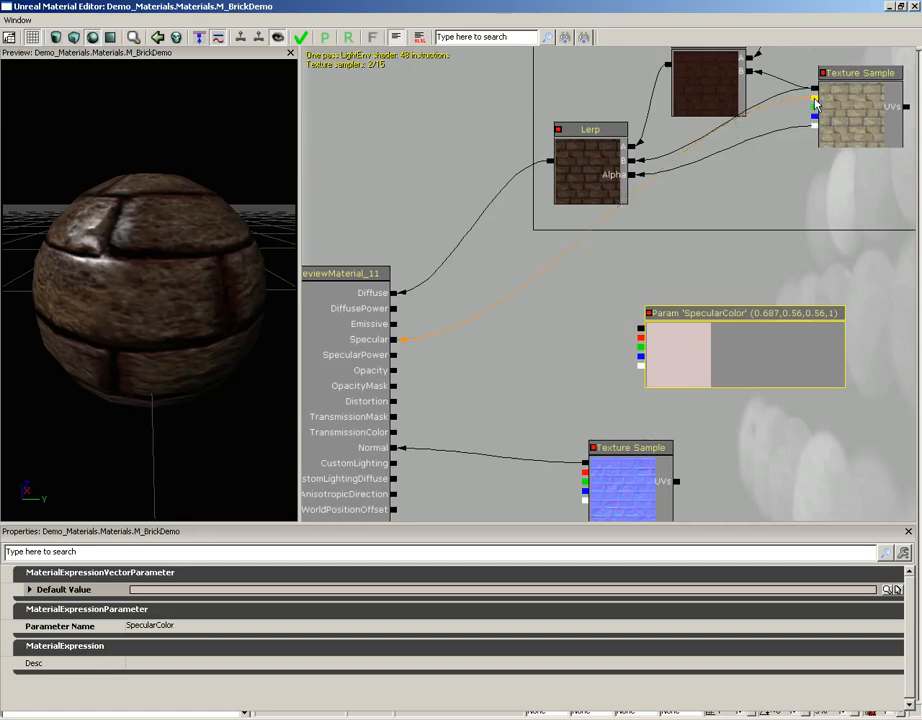
drag(158, 251, 114, 229)
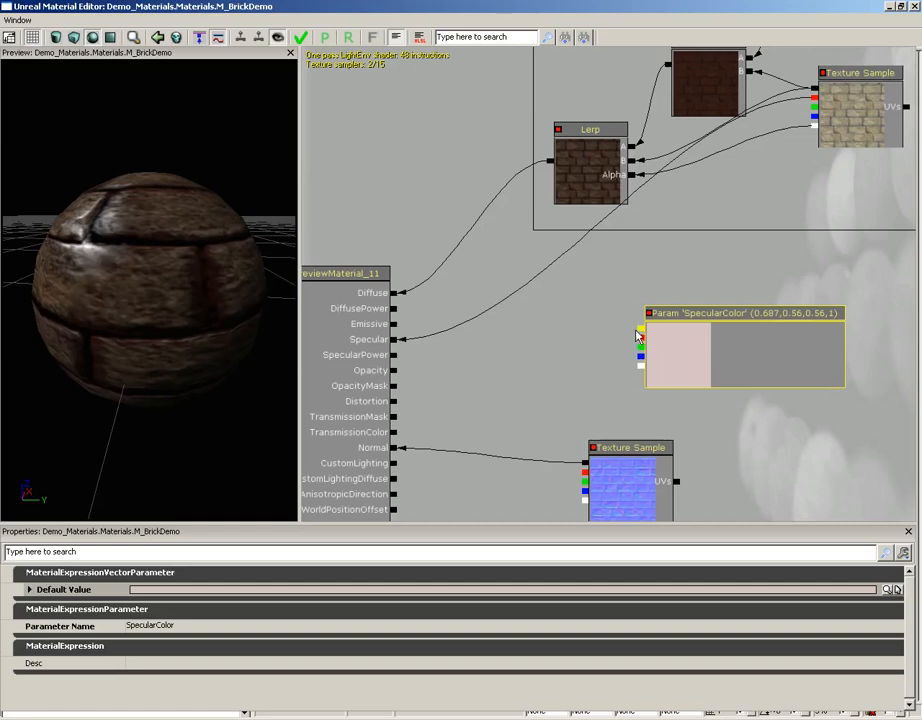
Preview SpecularColor connected directly to Specular, and restore the brick texture's red channel as the Specular input for comparison
drag(645, 327, 385, 342)
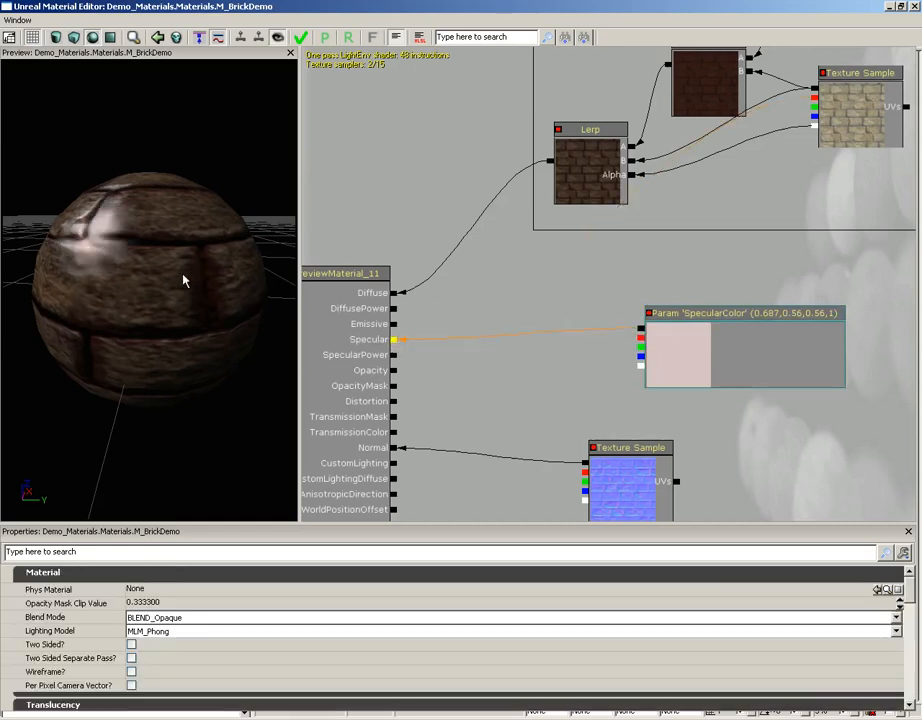
drag(185, 278, 157, 262)
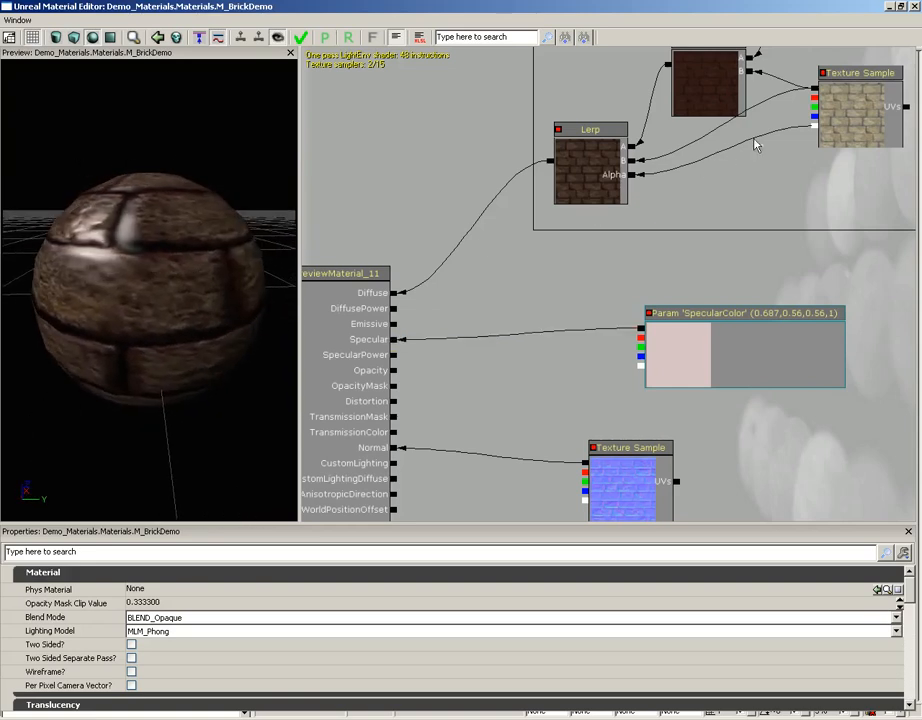
drag(815, 101, 393, 333)
drag(148, 268, 97, 256)
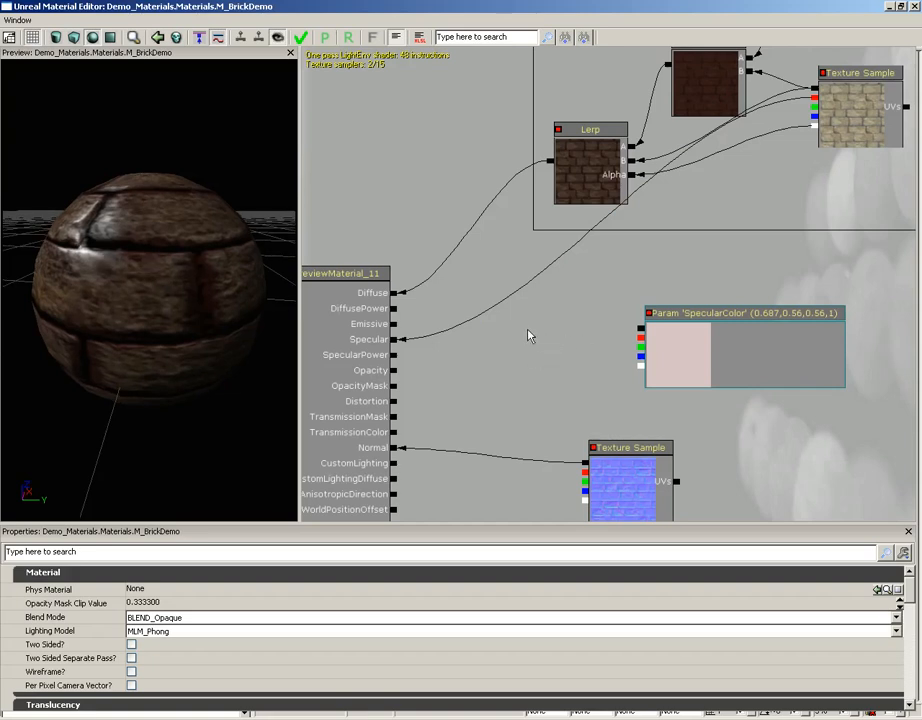
Multiply the brick texture's red channel by SpecularColor in a new Multiply node and feed the result into Specular
click(507, 337)
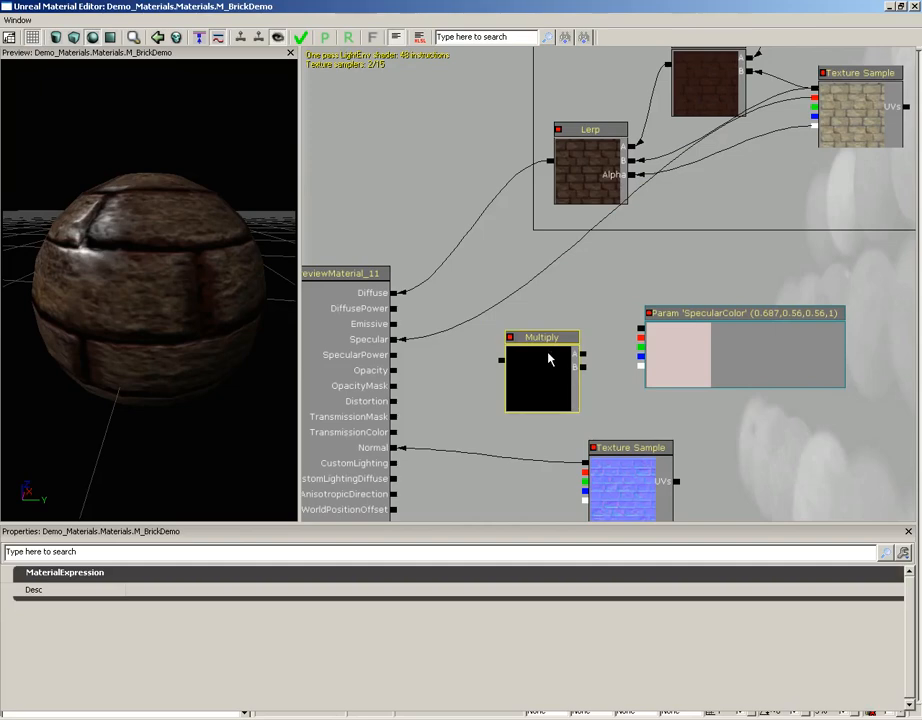
ctrl+drag(547, 383, 814, 97)
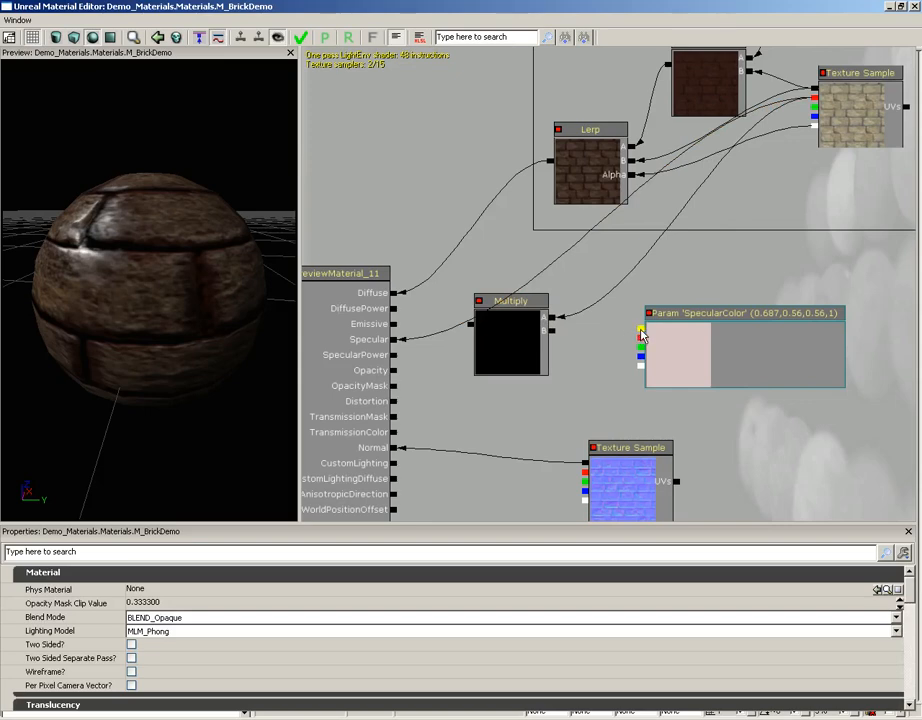
drag(641, 333, 550, 338)
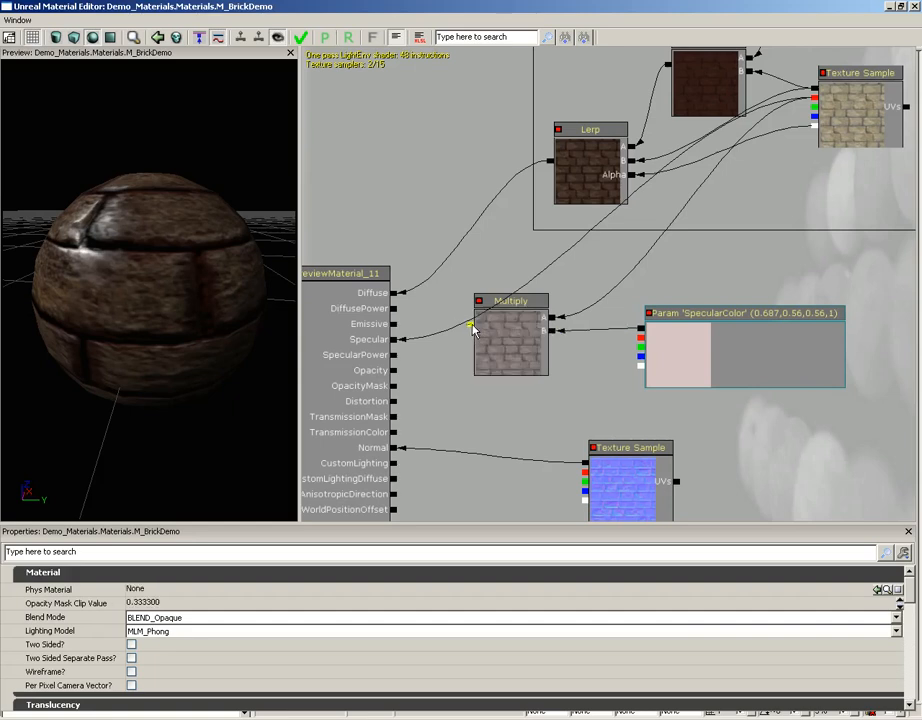
drag(472, 325, 395, 339)
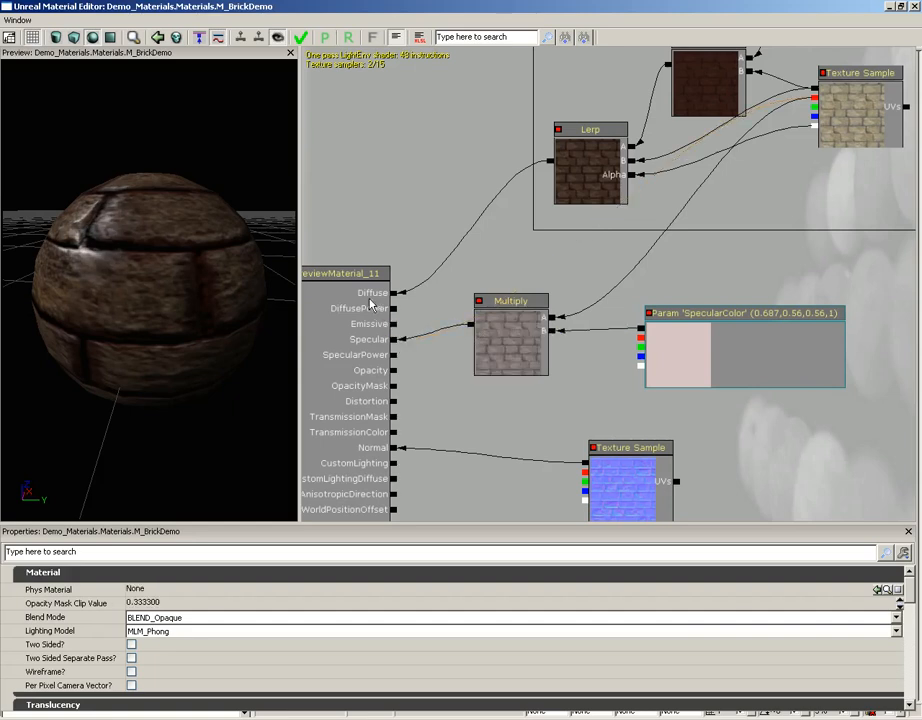
drag(270, 220, 21, 132)
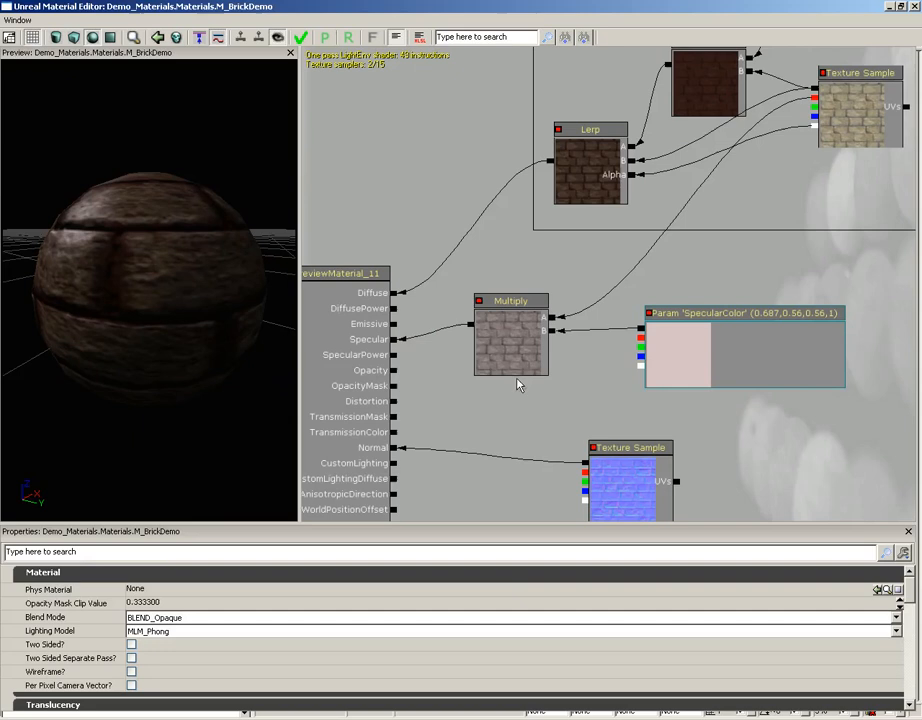
Darken SpecularColor's default value to red 64, green 43, blue 43 and check the highlight on the preview sphere
click(741, 354)
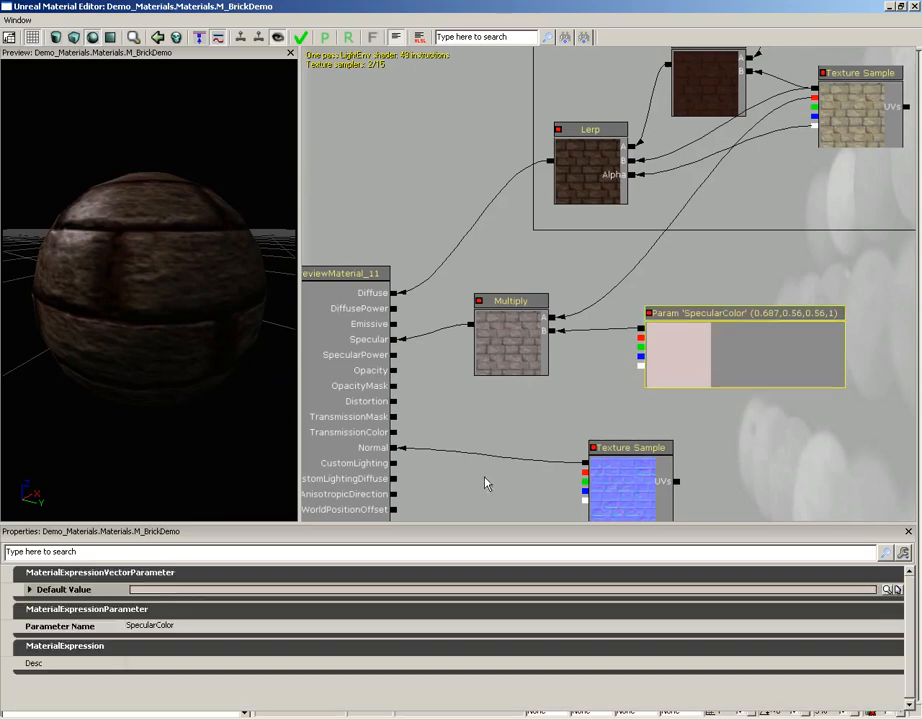
click(888, 591)
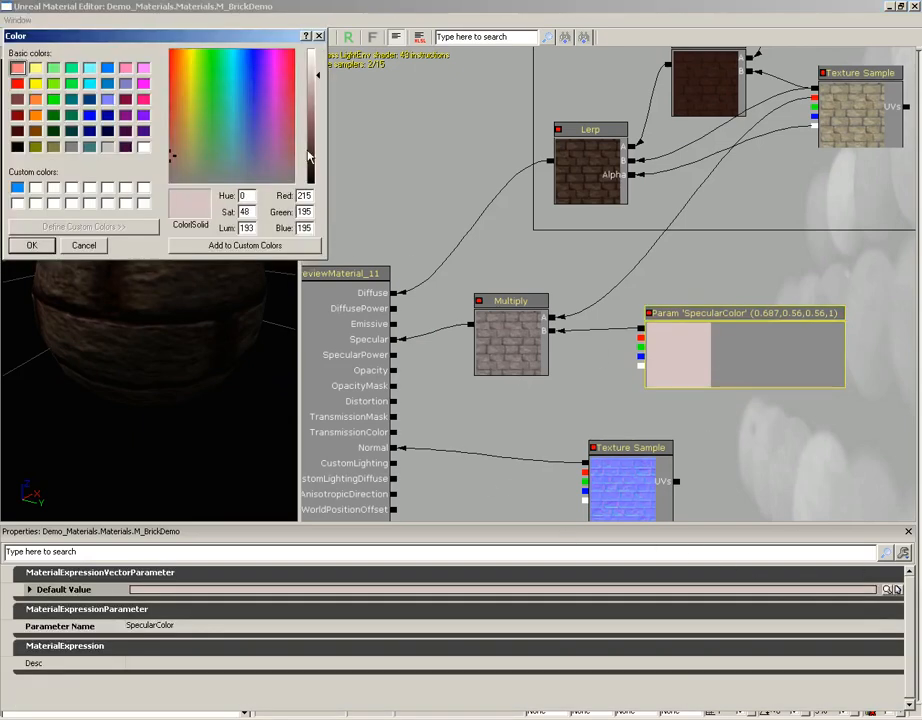
drag(312, 146, 313, 155)
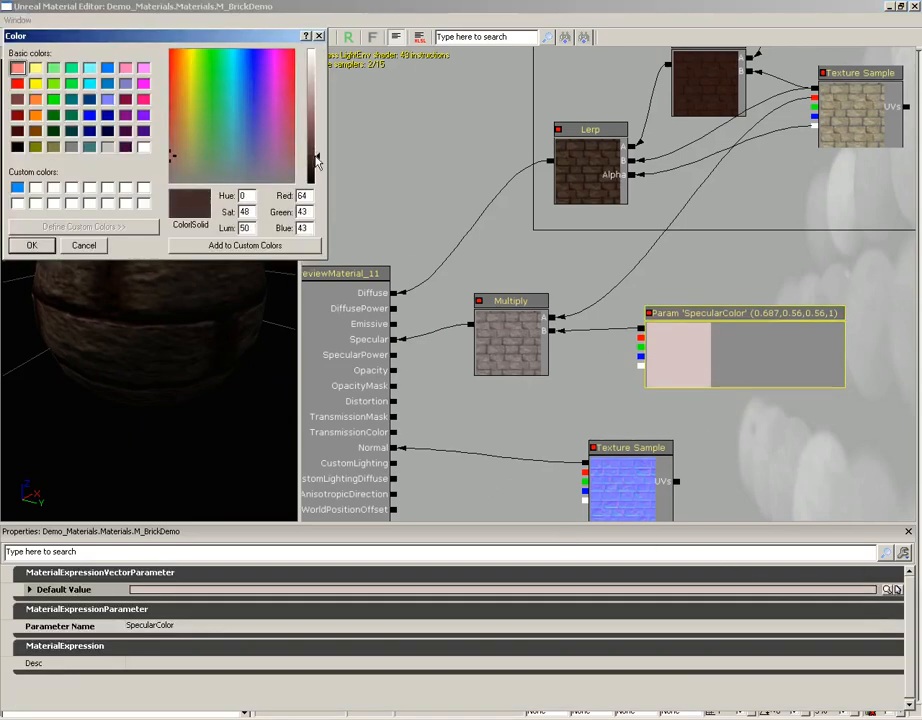
click(27, 245)
drag(174, 276, 2, 168)
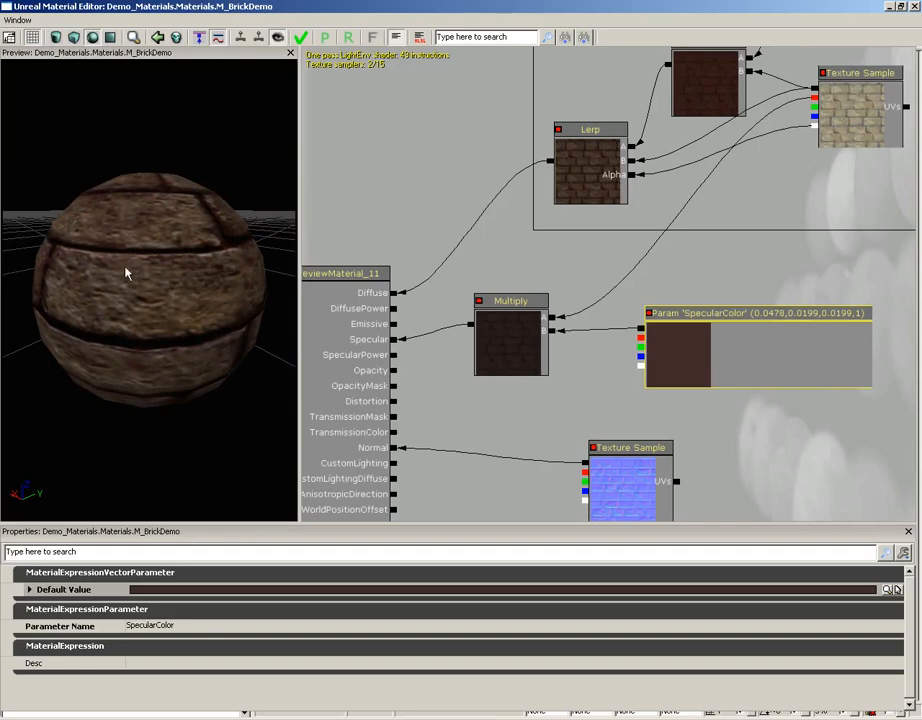
Brighten SpecularColor's default value to red 205, green 180, blue 180 and check the highlight on the preview sphere
click(886, 590)
drag(314, 165, 317, 90)
click(36, 250)
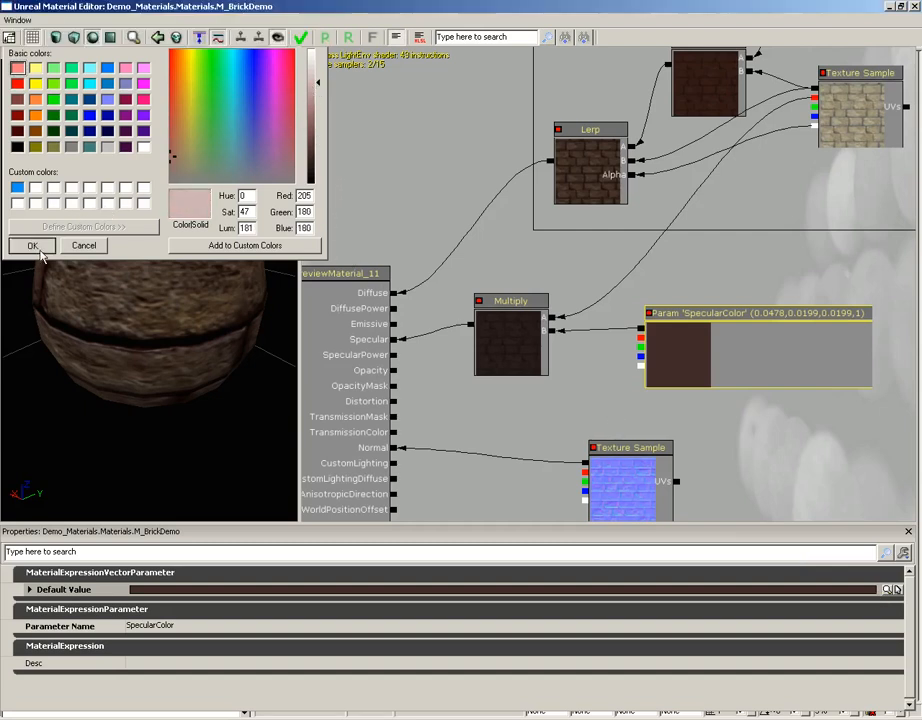
drag(33, 184, 172, 194)
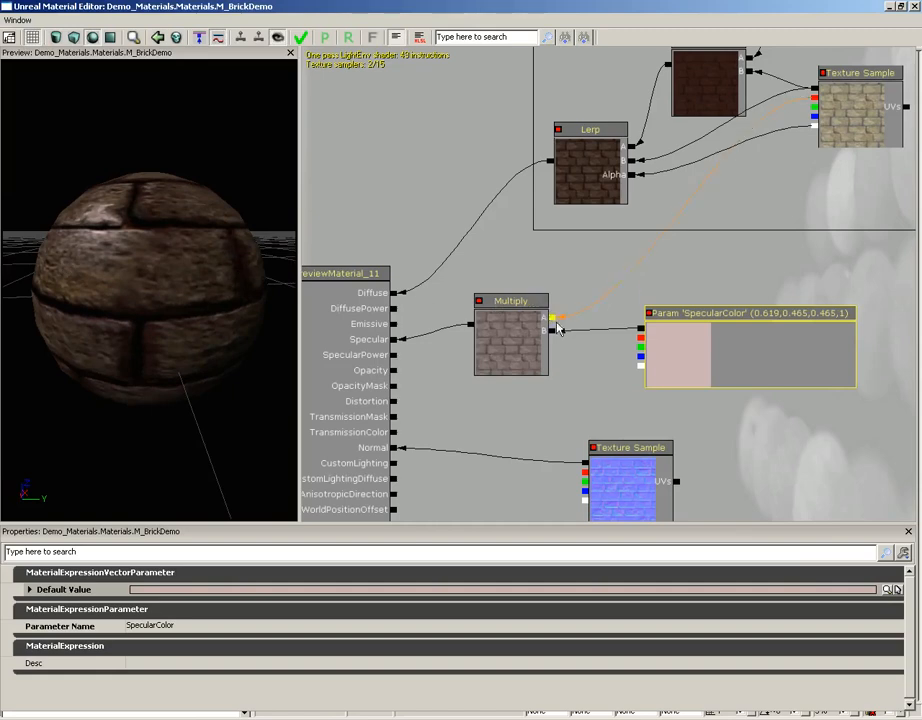
Move the Multiply node closer to SpecularColor and the normal map's Texture Sample further down to free space in the graph
click(496, 352)
drag(508, 344, 534, 333)
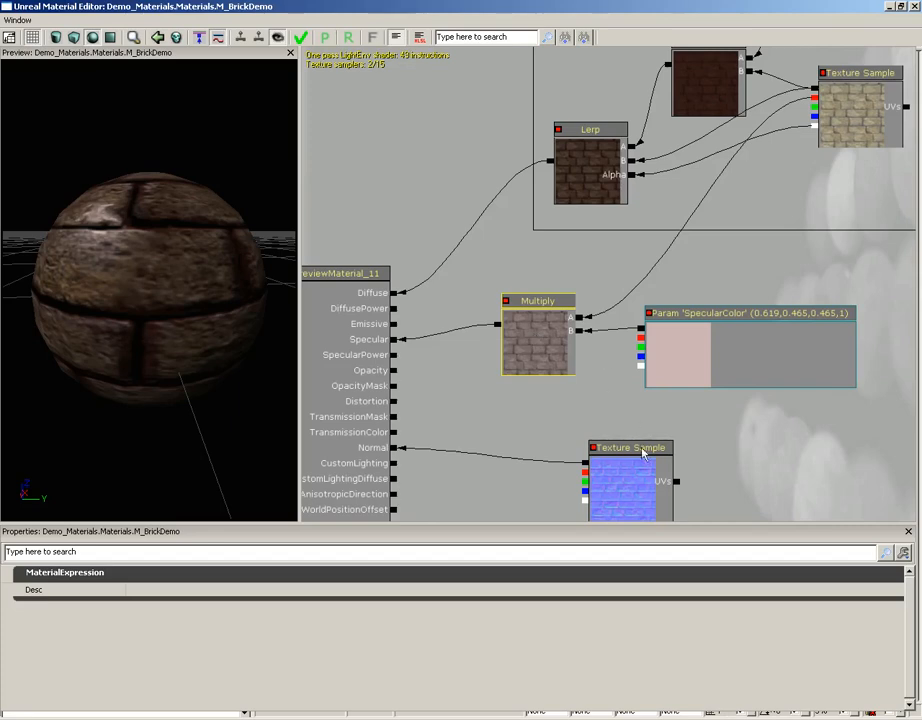
drag(773, 453, 795, 356)
click(673, 378)
drag(673, 380, 661, 464)
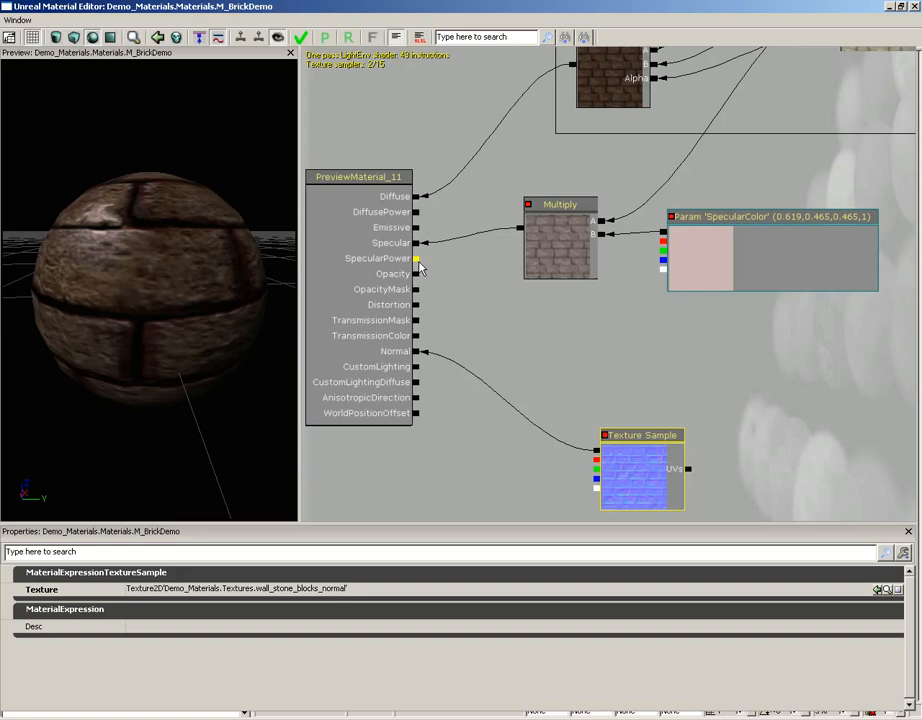
Add a scalar parameter and place it between the SpecularColor node and the normal map's Texture Sample
right_click(621, 336)
mouse_move(655, 460)
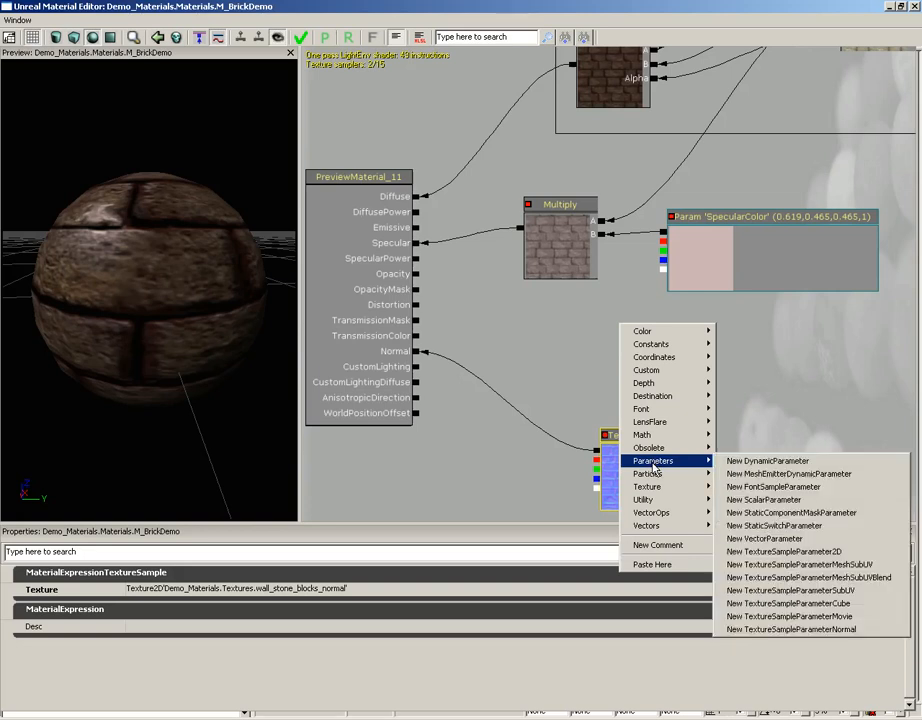
click(774, 499)
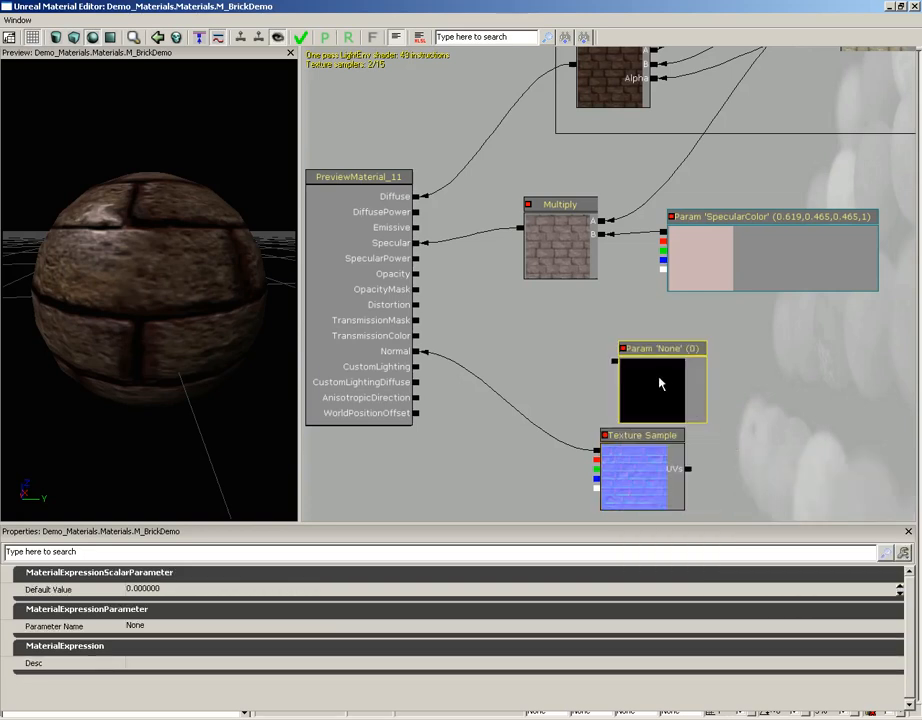
drag(663, 383, 658, 350)
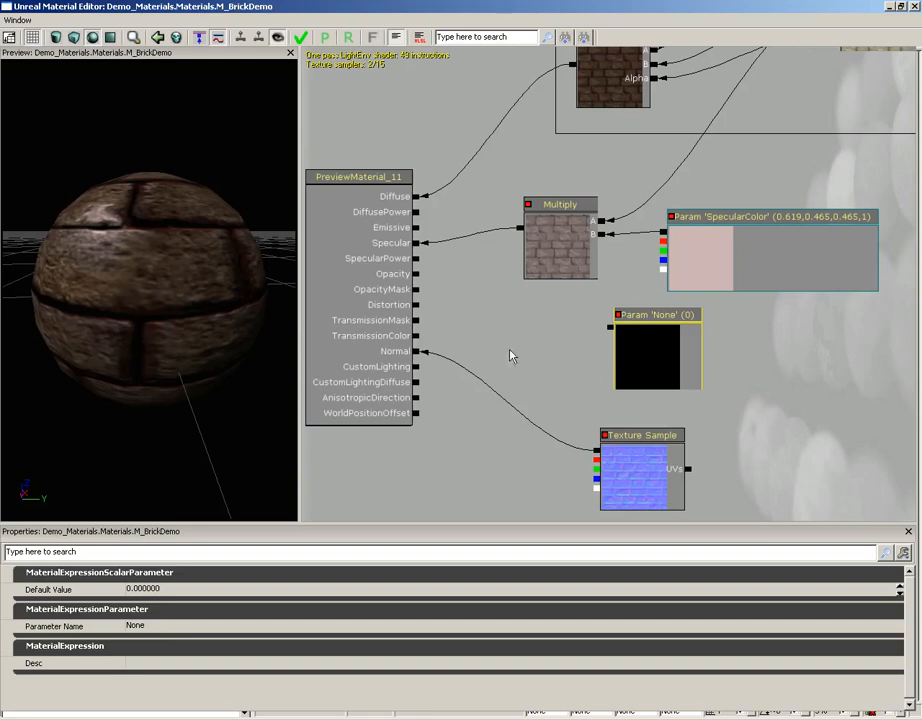
Name the new scalar parameter SpecularPower and set its default value to 3
click(213, 625)
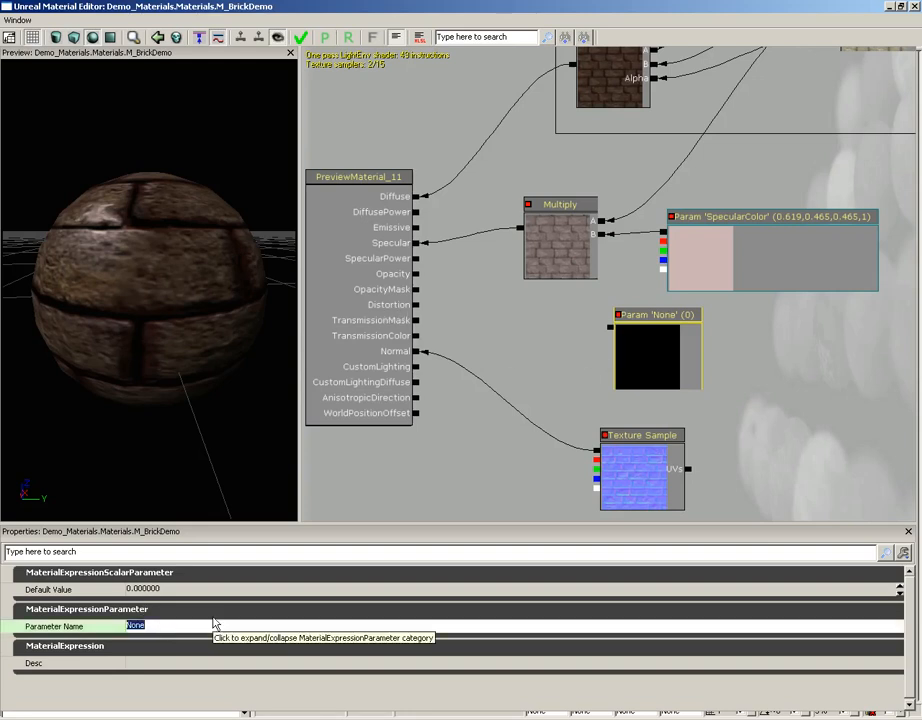
text(SpecularPower)
key(Return)
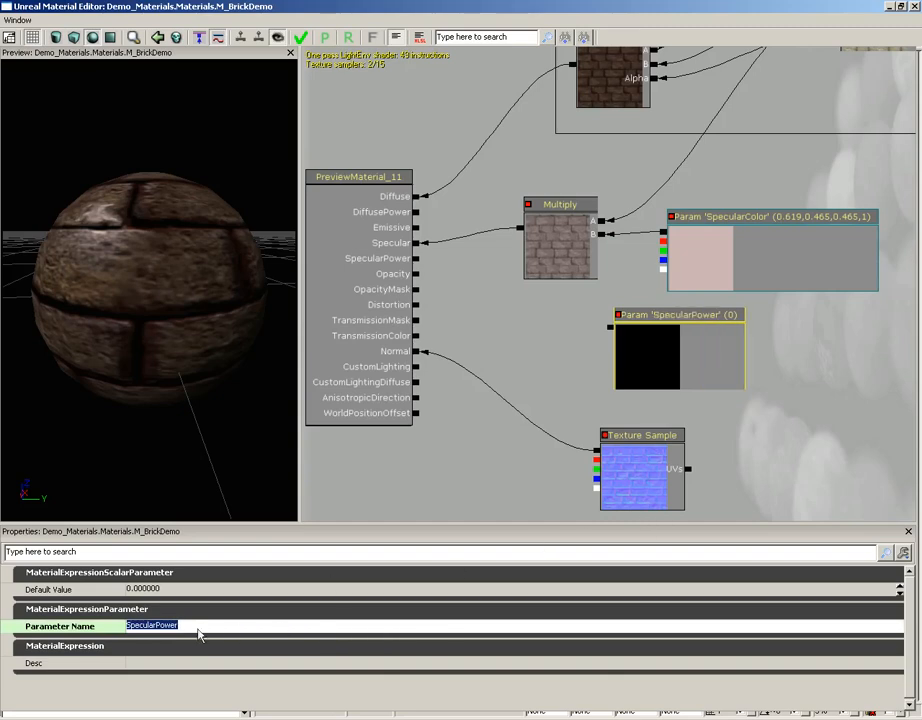
click(180, 590)
text(3)
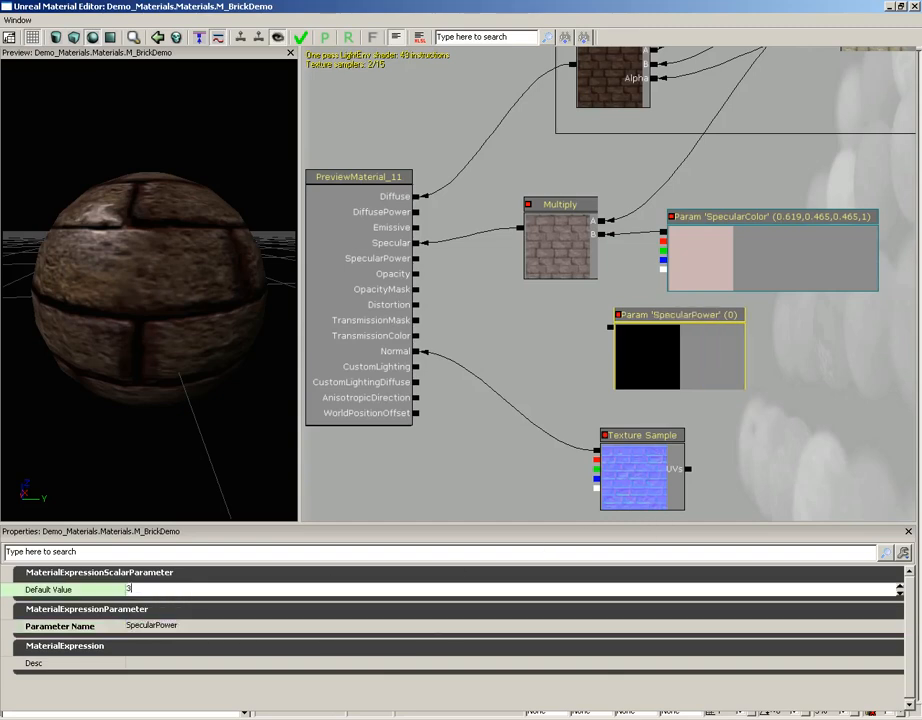
key(Return)
Connect the SpecularPower parameter to the material's SpecularPower input and check the highlight on the preview sphere
drag(608, 330, 418, 262)
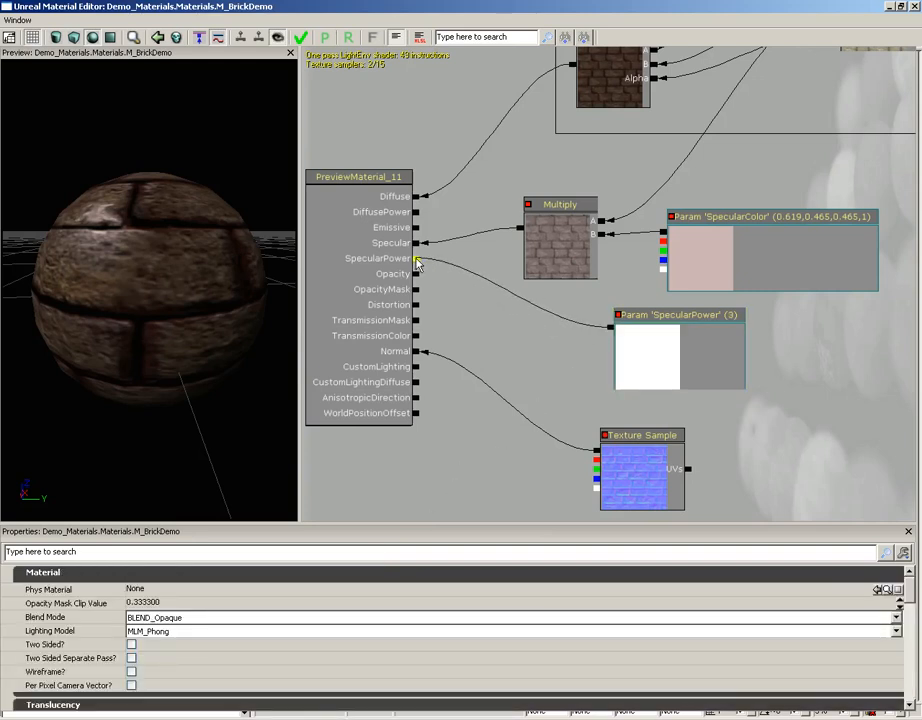
drag(198, 243, 29, 173)
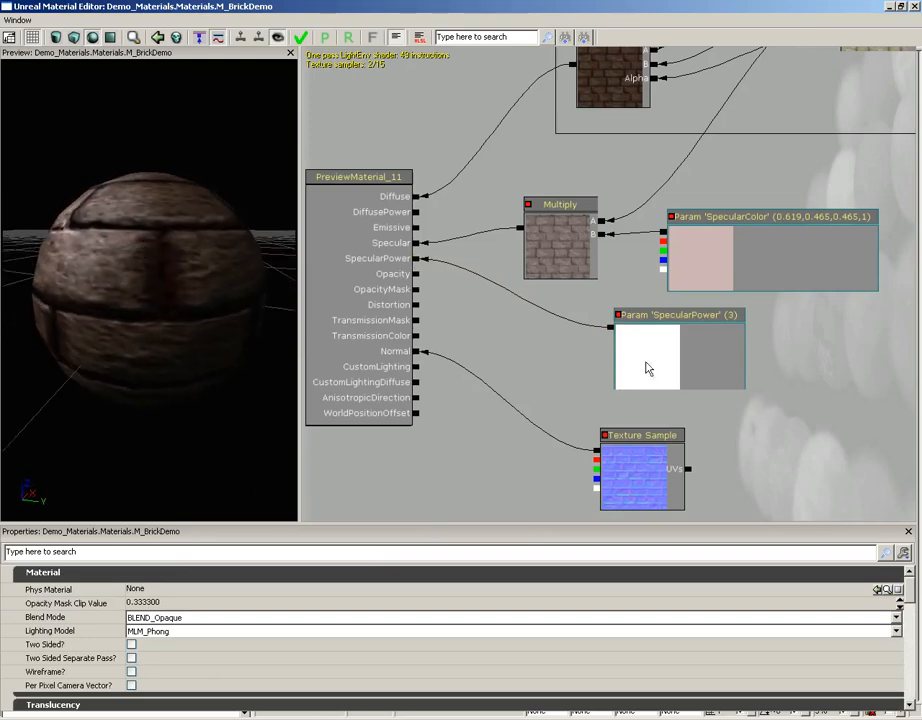
Raise the SpecularPower parameter's default value to 20 and check the highlight on the preview sphere
click(691, 362)
drag(158, 288, 250, 302)
click(155, 590)
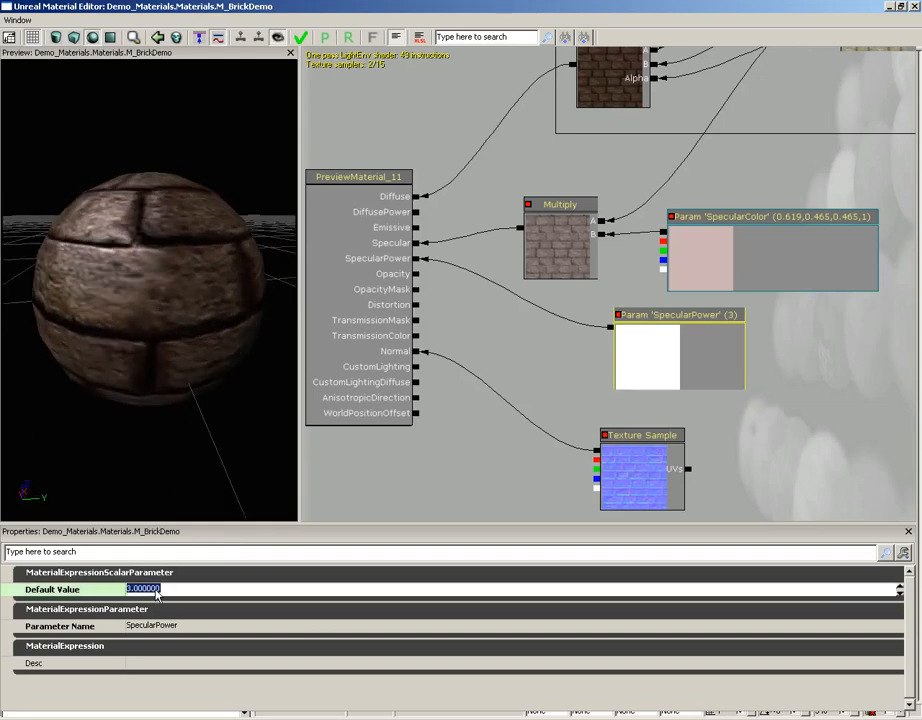
text(20)
key(Return)
drag(138, 375, 136, 323)
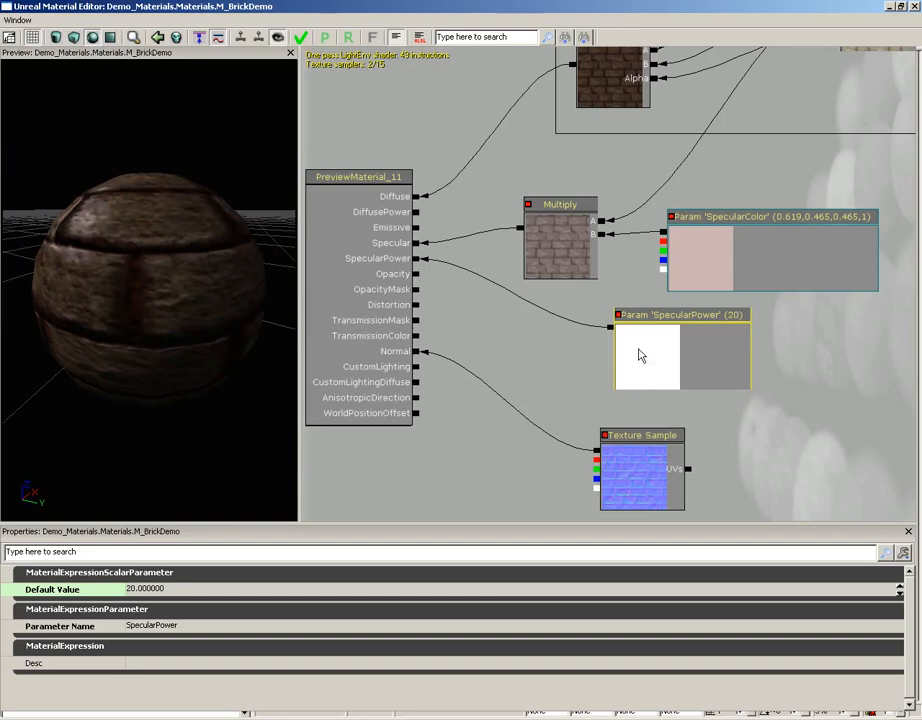
Set the SpecularPower parameter's default value to 5 and check the highlight on the preview sphere
drag(797, 331, 801, 367)
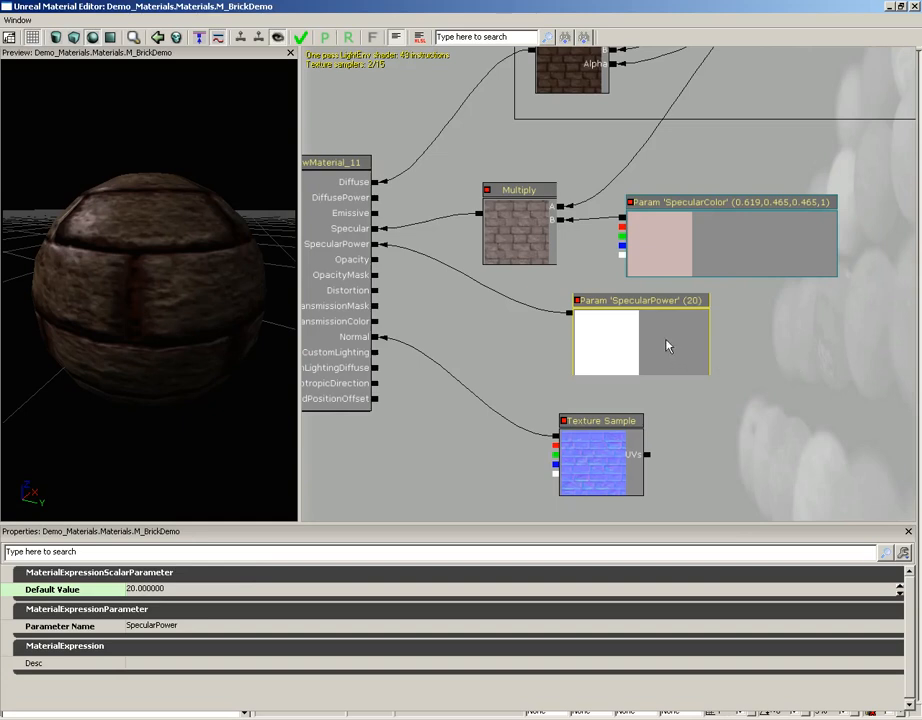
click(177, 588)
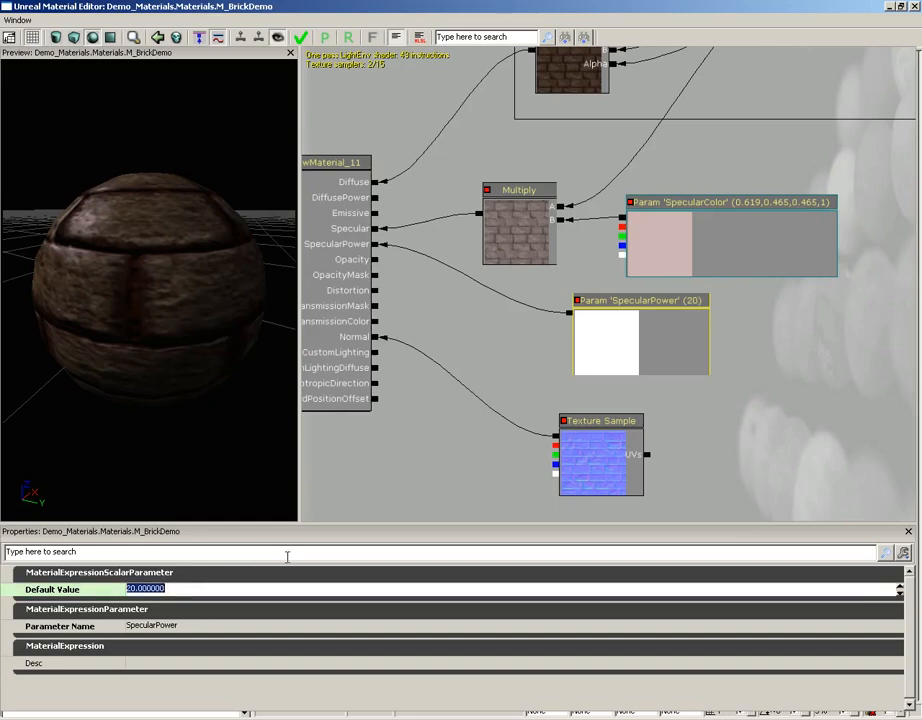
text(5)
key(Return)
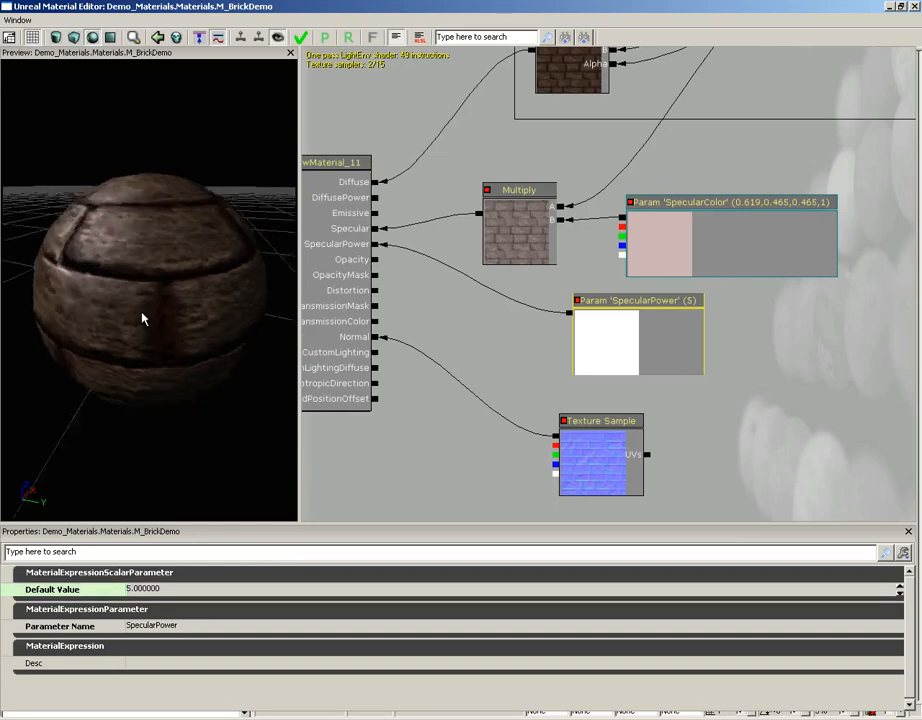
drag(142, 319, 169, 294)
Group the specular Multiply, SpecularColor and SpecularPower nodes in a new comment box titled Specular
scroll(473, 323, down, 2)
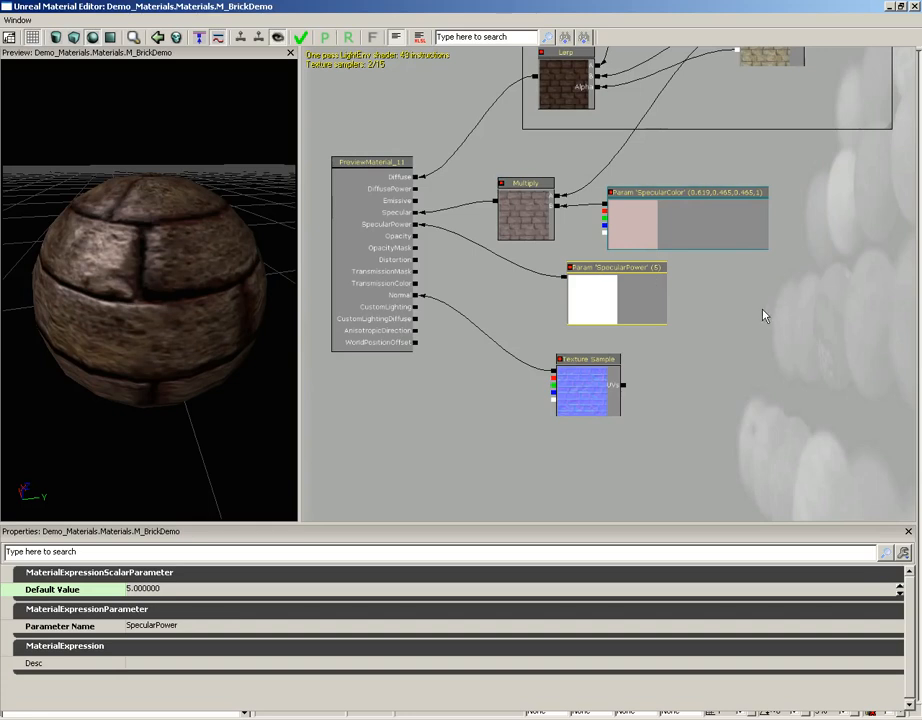
ctrl+alt+drag(471, 154, 838, 345)
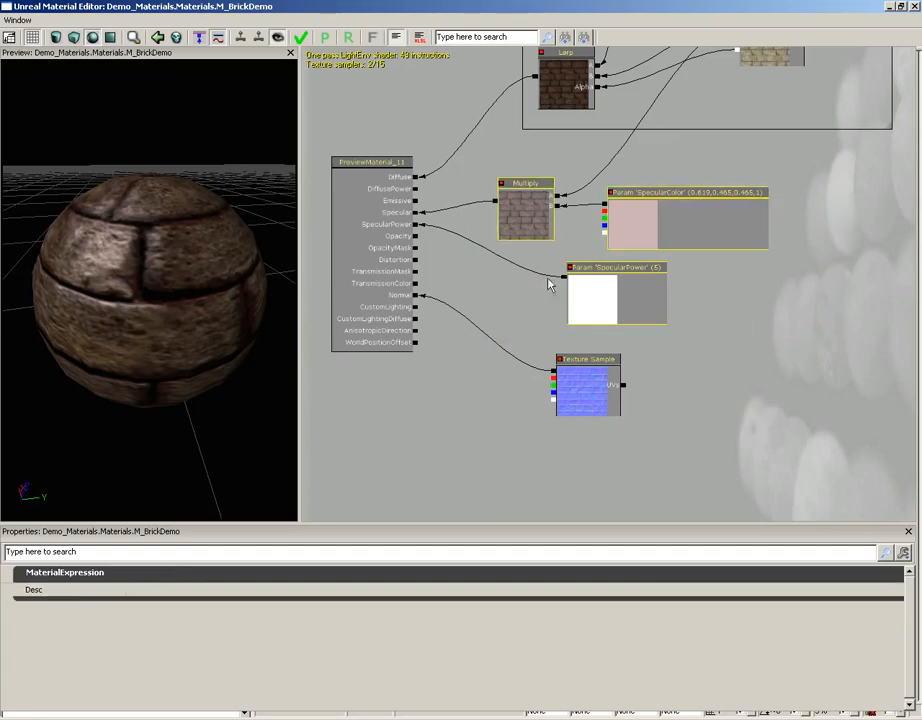
right_click(522, 291)
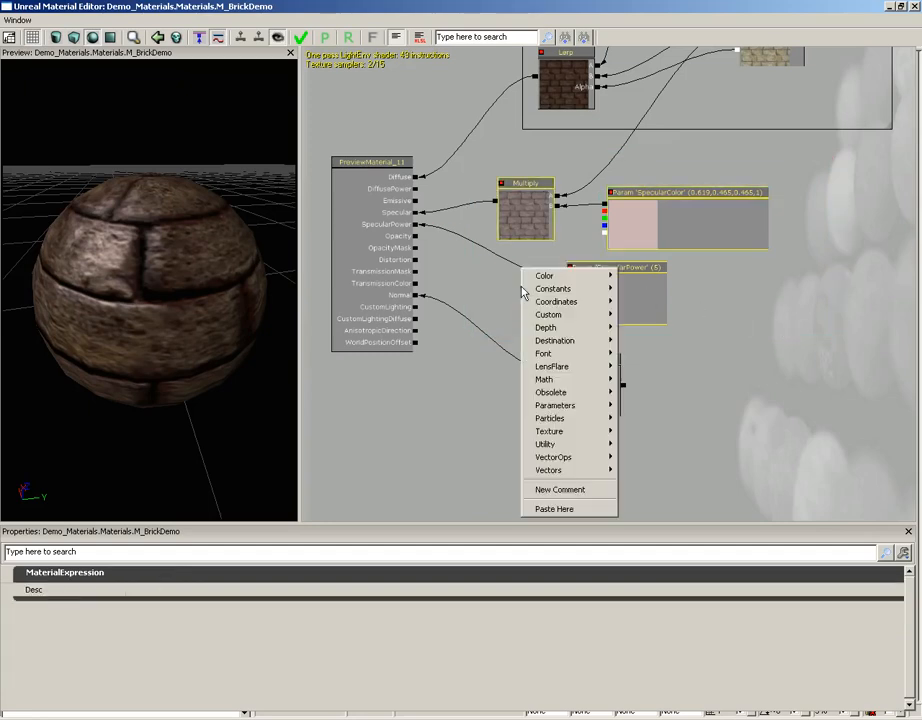
click(566, 490)
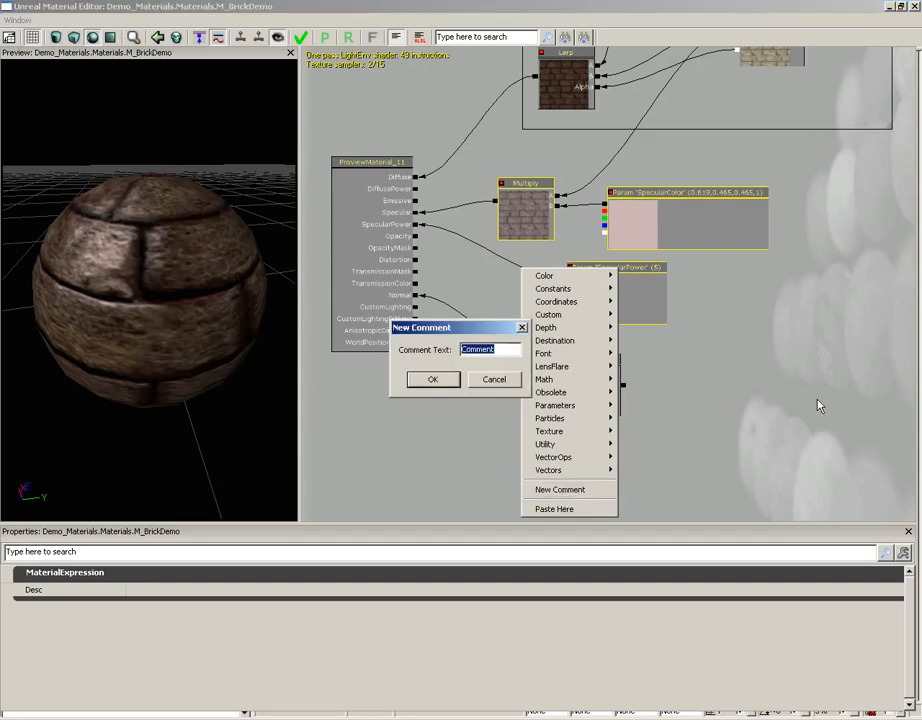
text(Specular)
key(Return)
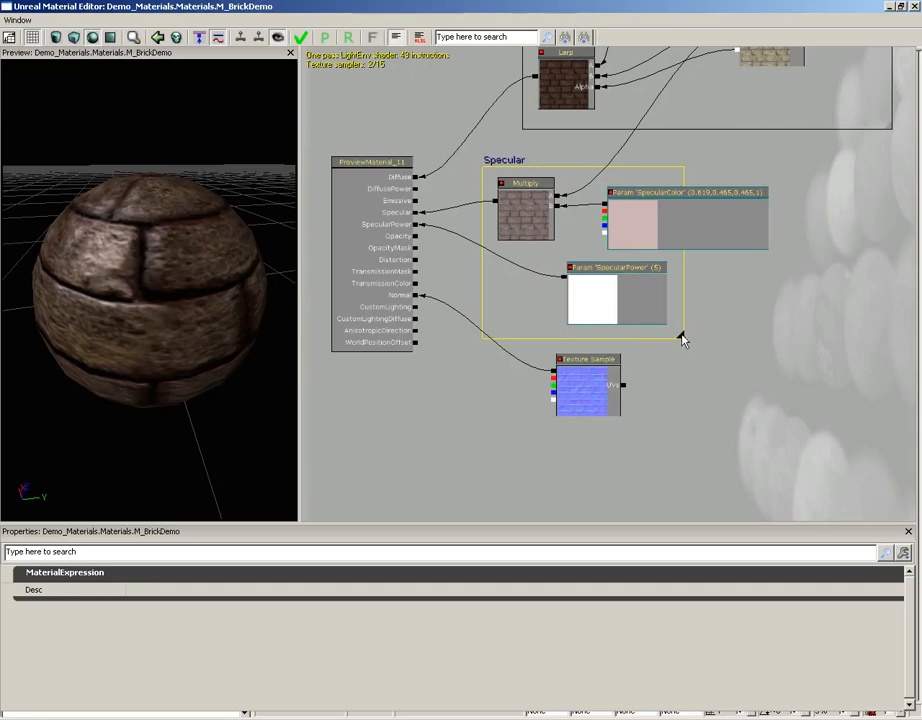
Widen the Specular comment box to enclose the whole SpecularColor node and align the box beneath the diffuse comment box
drag(681, 339, 808, 335)
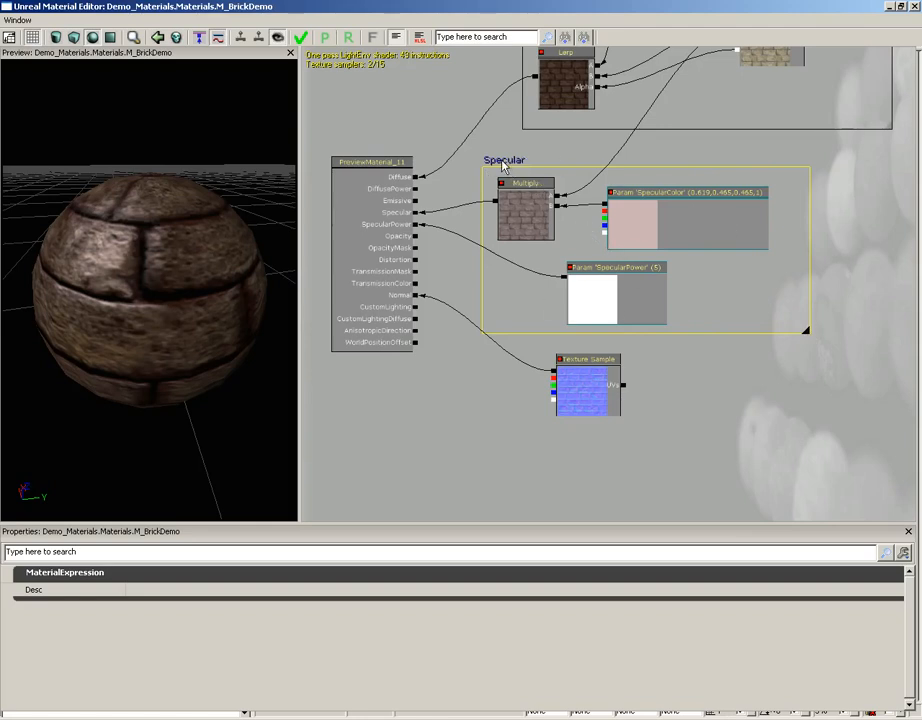
drag(503, 165, 542, 141)
scroll(703, 370, down, 2)
drag(710, 392, 722, 441)
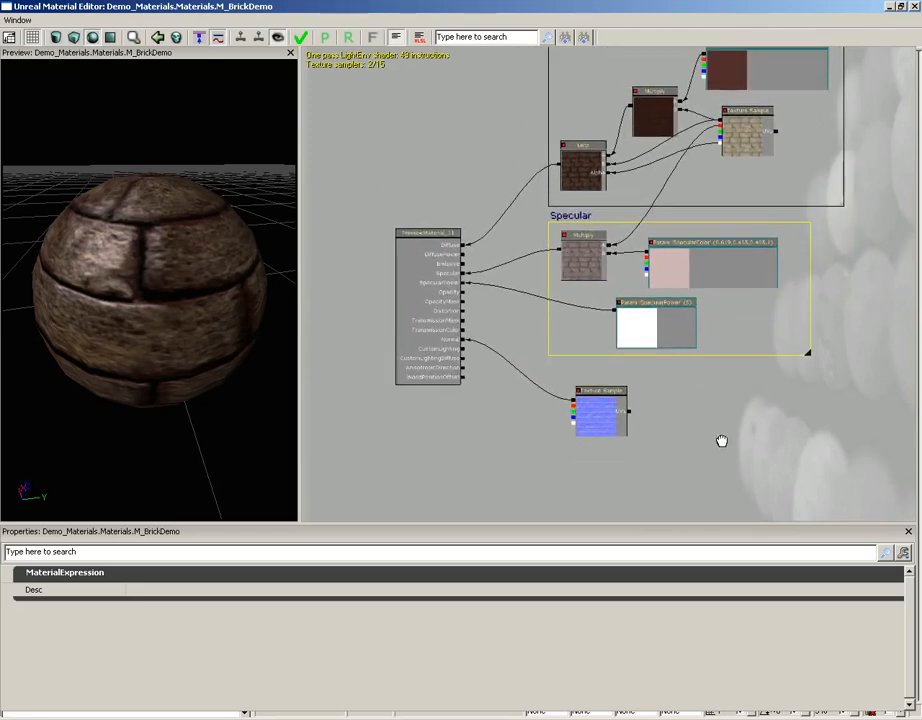
Apply the changes to M_BrickDemo, then close the material editor and the Content Browser
click(301, 38)
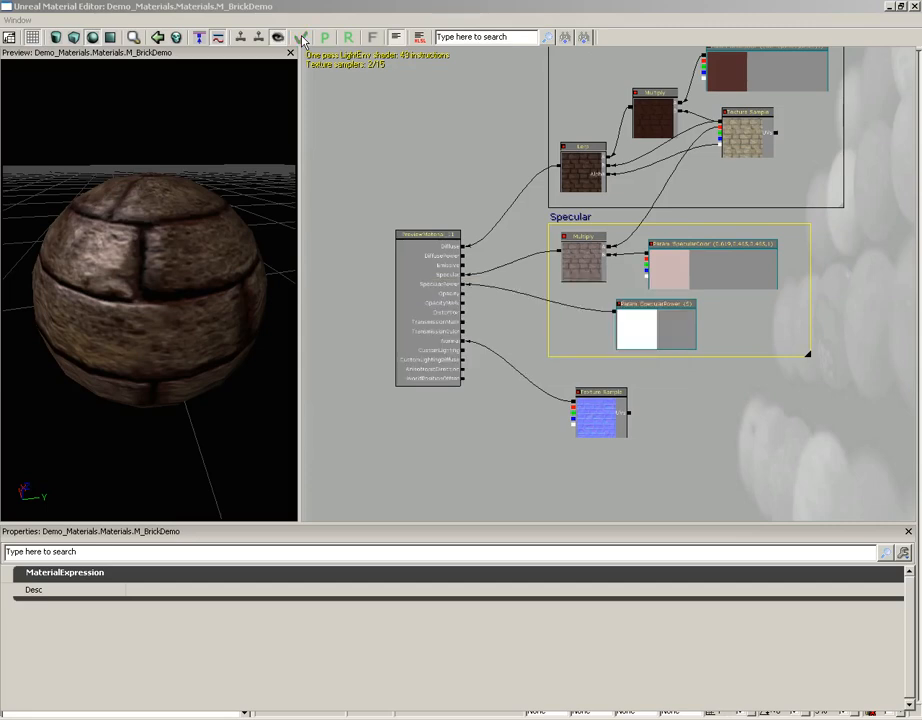
click(914, 6)
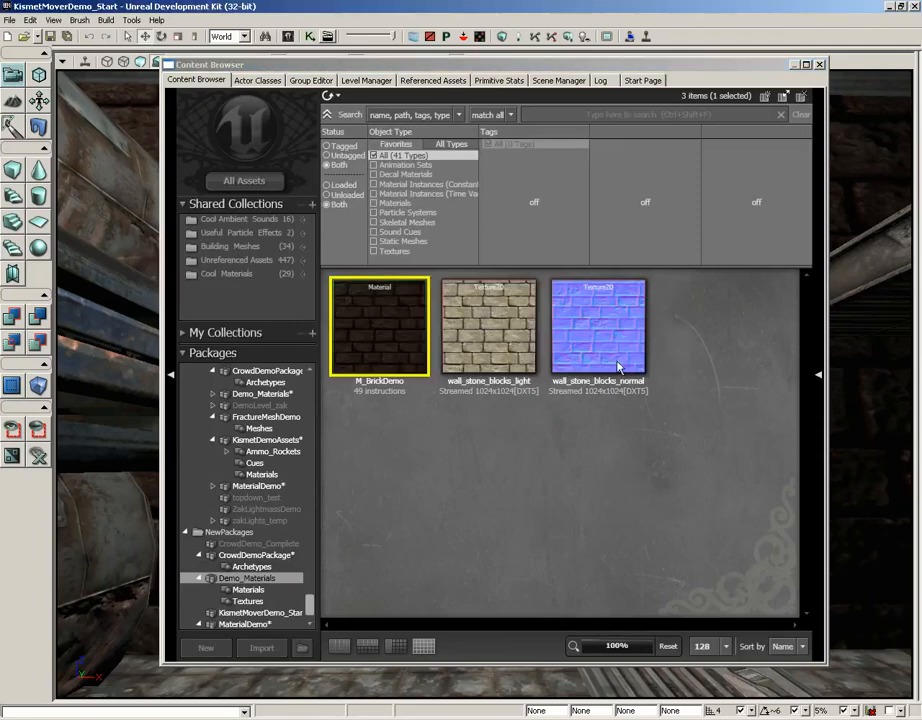
click(820, 65)
Examine the specular highlights on the level's brick wall around the fluorescent light from several angles and distances
right_drag(580, 348, 524, 323)
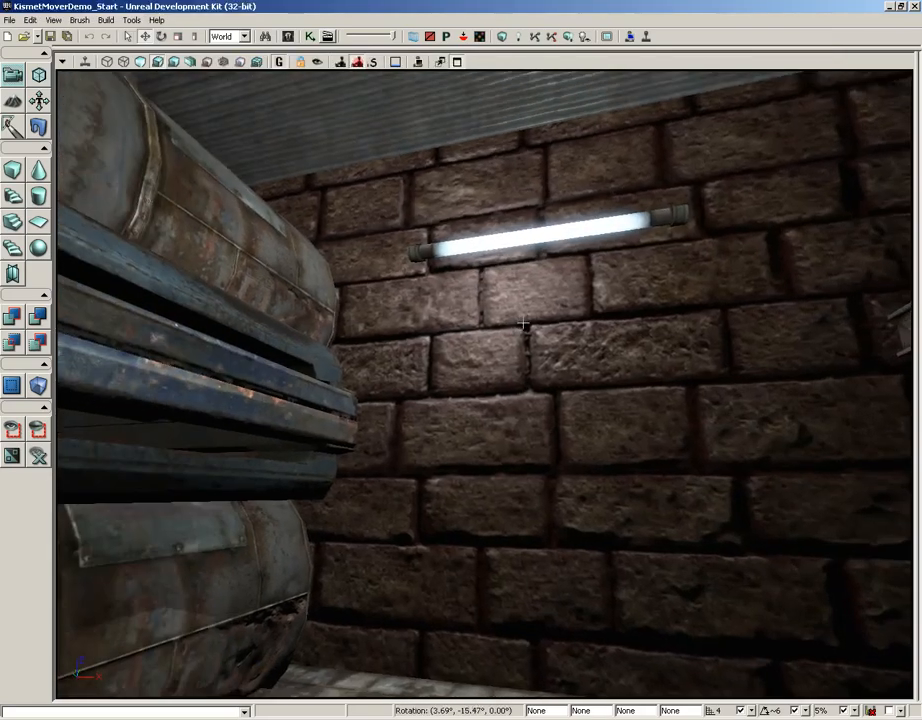
drag(524, 323, 533, 246)
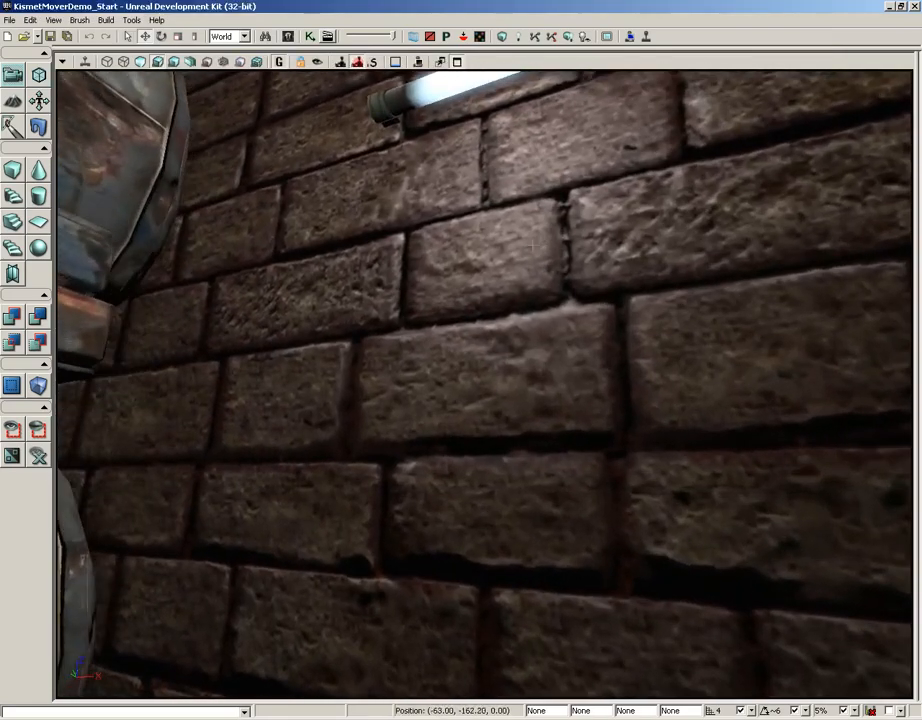
right_drag(533, 245, 574, 376)
drag(574, 376, 568, 379)
right_drag(568, 379, 556, 349)
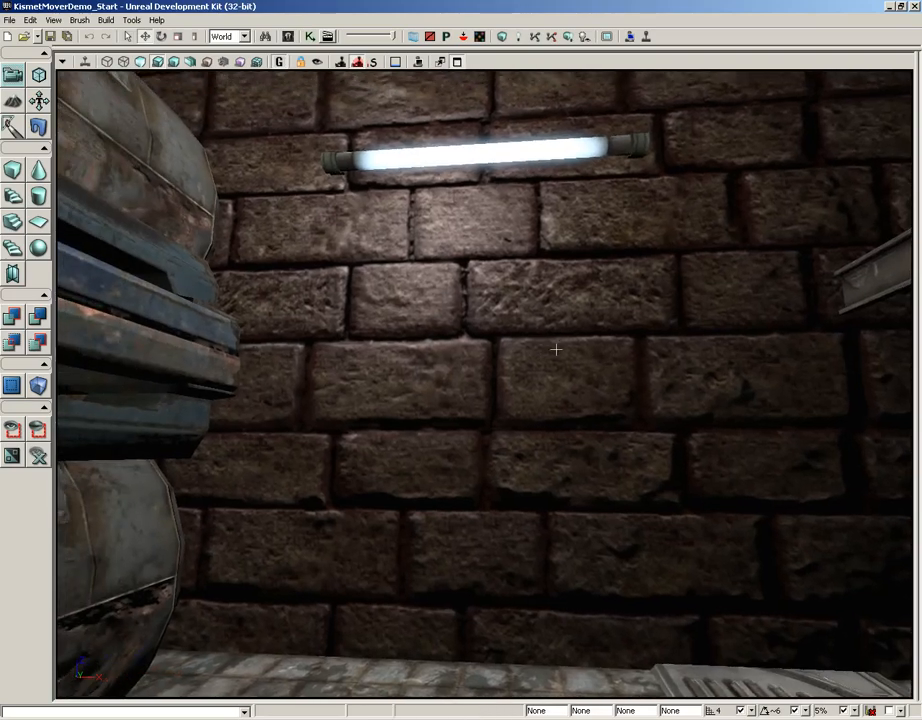